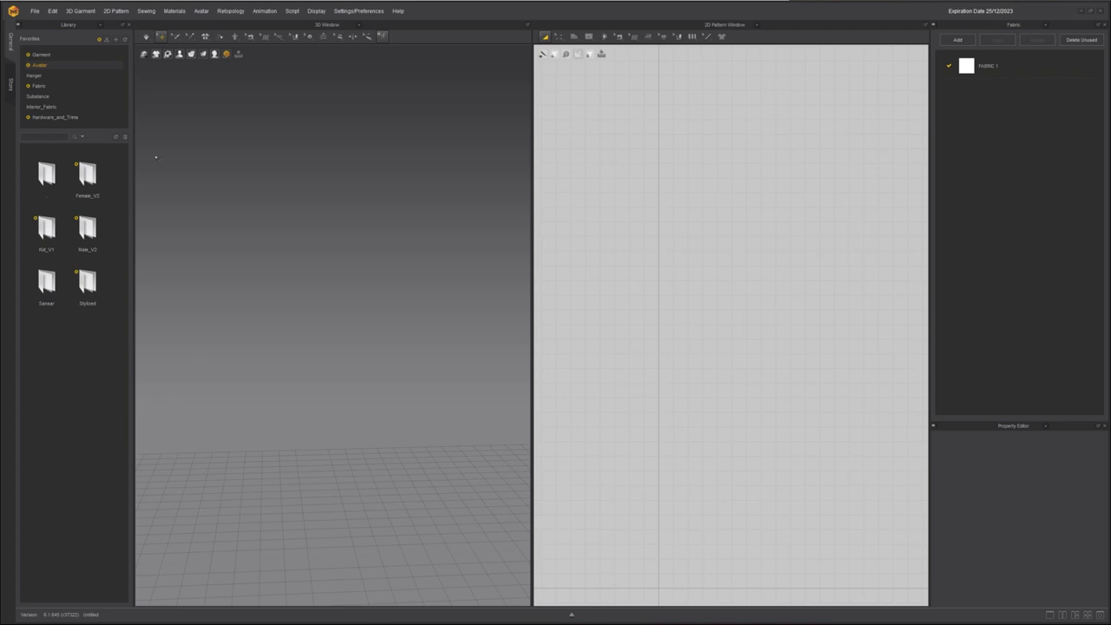
Import the Avatar FBX from the Skeleton folder using the default FBX import settings
click(35, 10)
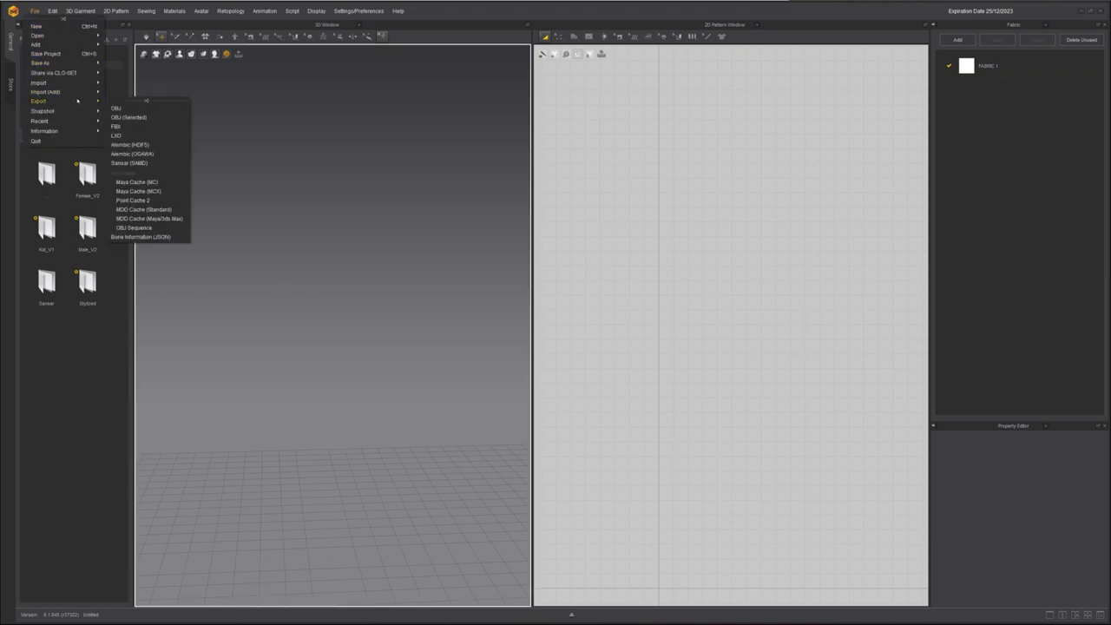
mouse_move(39, 83)
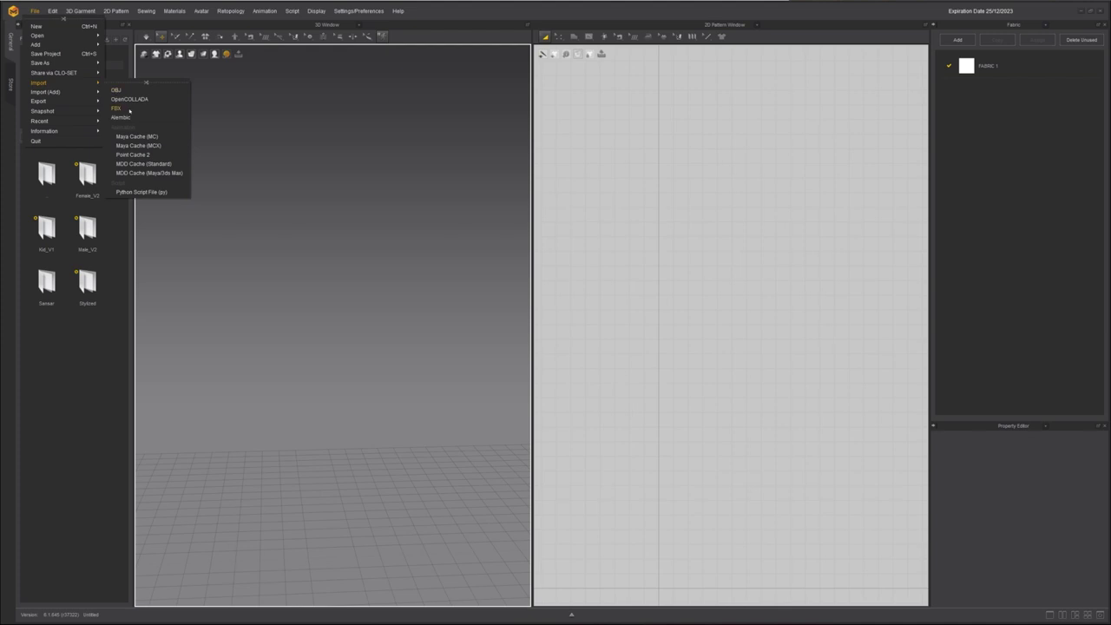
click(129, 108)
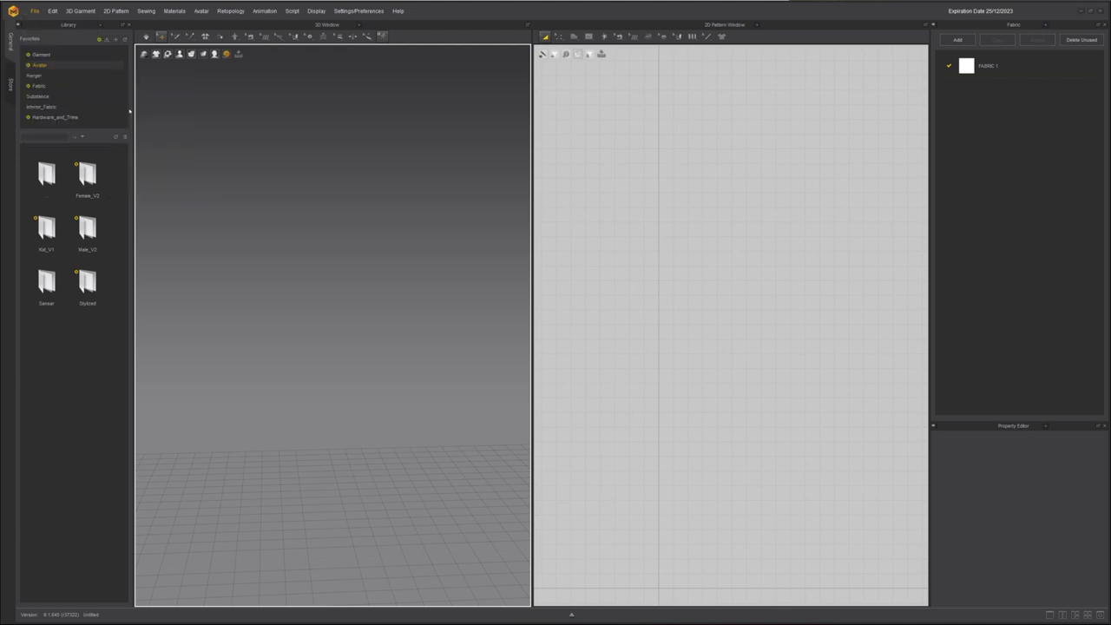
click(383, 295)
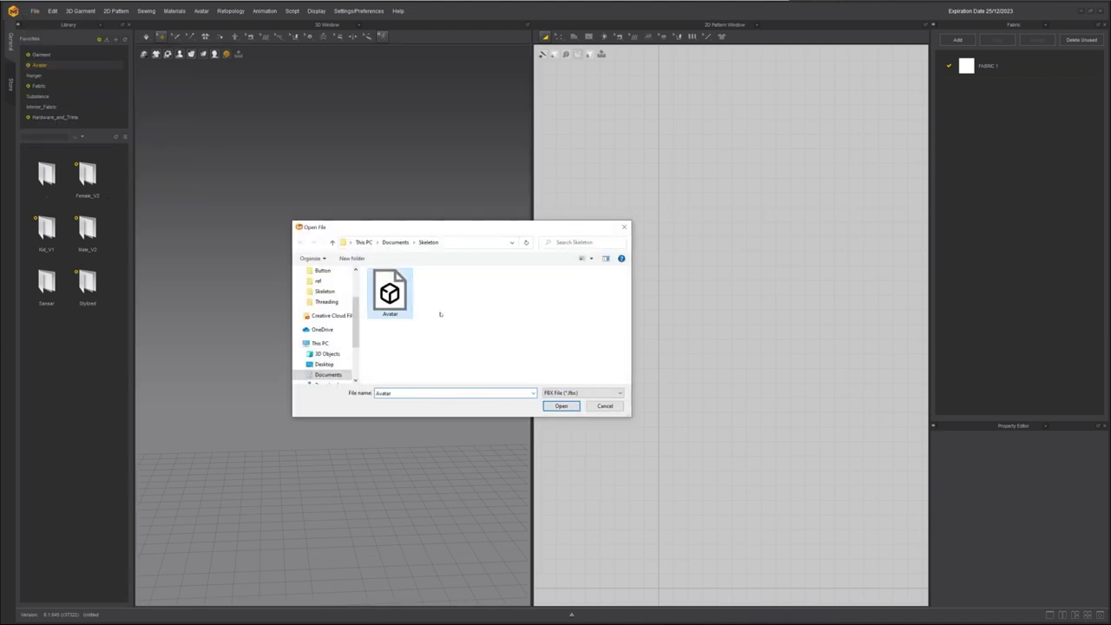
click(562, 406)
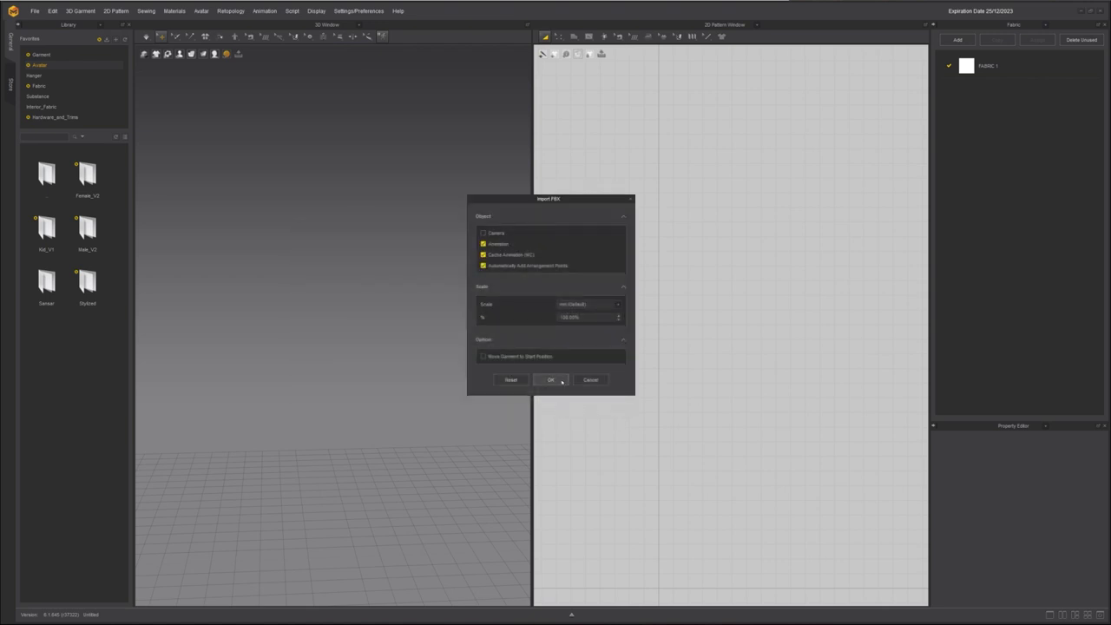
click(551, 381)
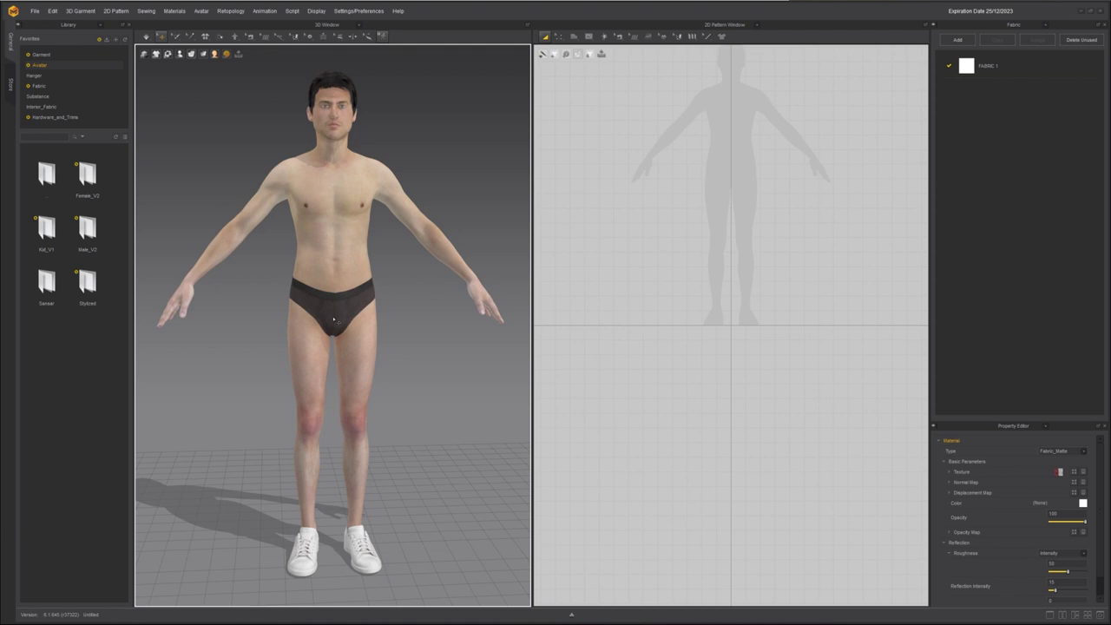
Show the avatar's joints in x-ray and rotate the left forearm so the hand hangs down
click(180, 54)
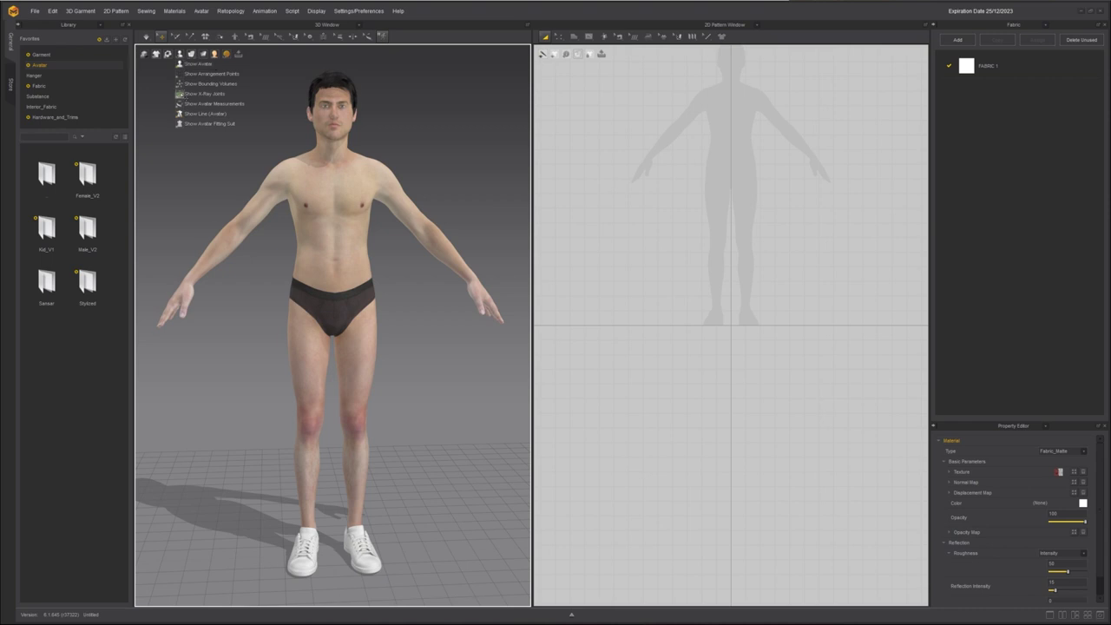
key(shift+x)
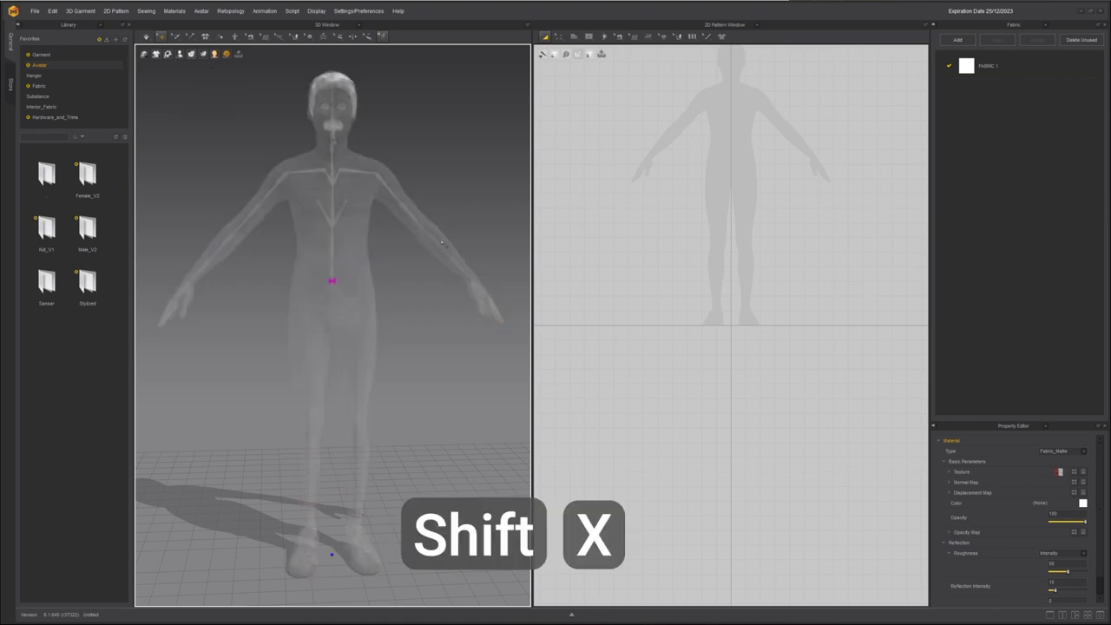
click(438, 245)
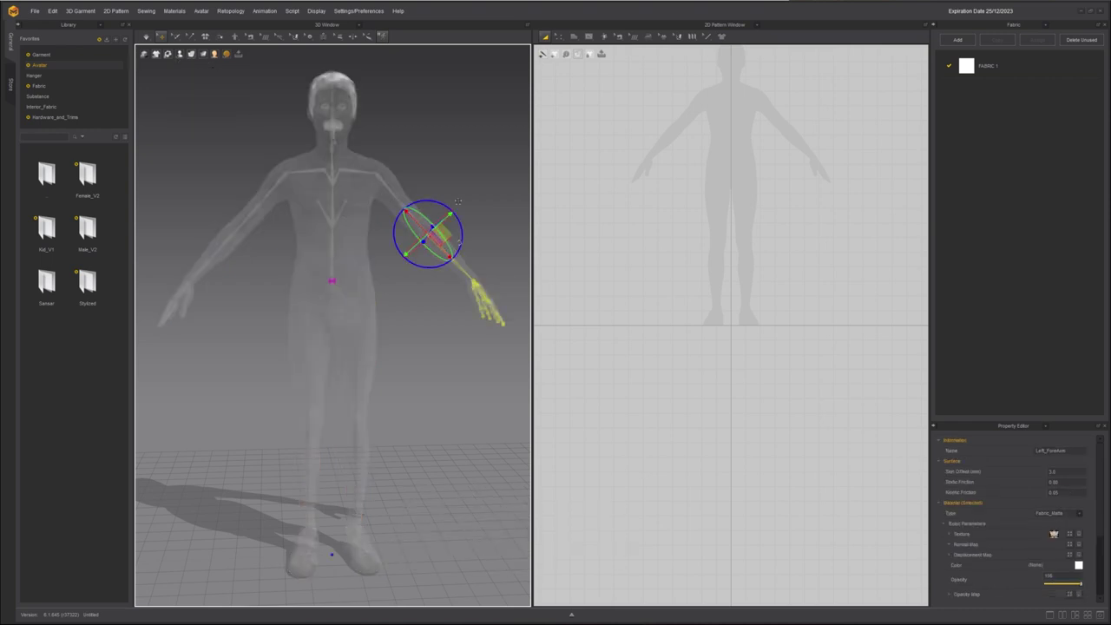
drag(438, 244, 462, 241)
right_drag(458, 203, 486, 187)
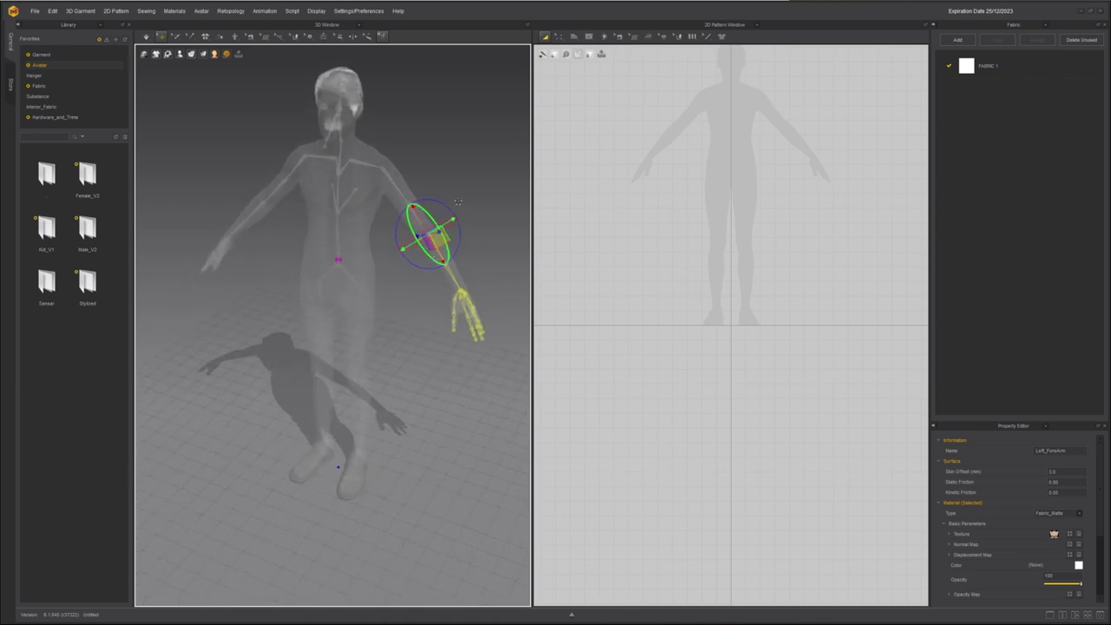
drag(447, 217, 458, 203)
Lower the left upper arm so it rests alongside the body
click(439, 286)
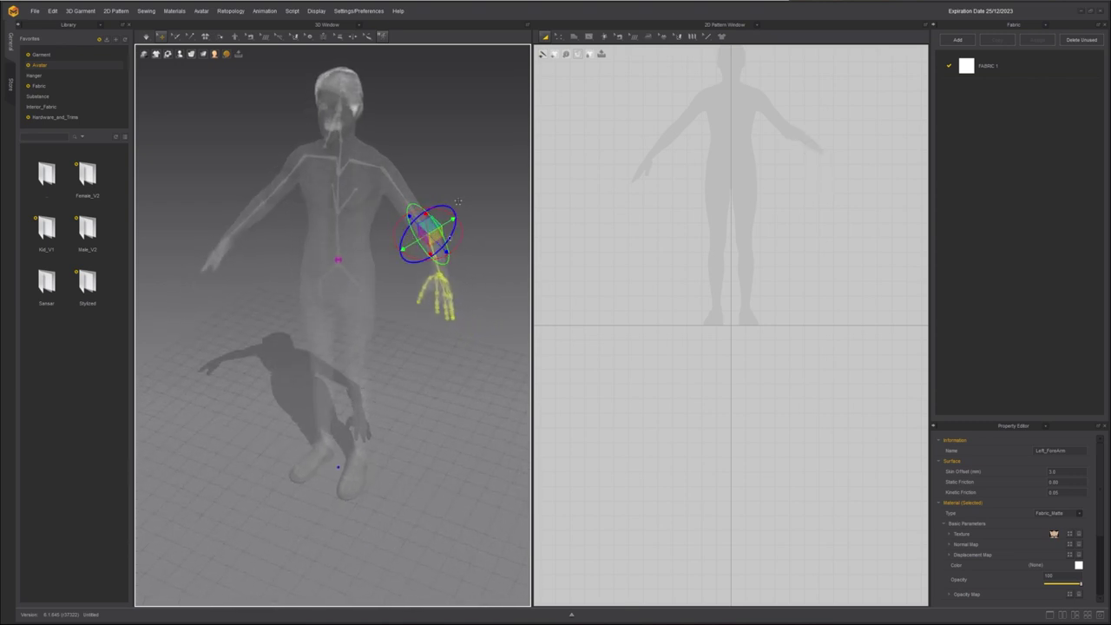
mouse_move(439, 286)
right_down()
mouse_move(487, 249)
mouse_move(460, 261)
mouse_move(409, 219)
right_up()
click(409, 219)
click(443, 325)
mouse_move(443, 326)
right_down()
mouse_move(469, 295)
mouse_move(417, 217)
right_up()
click(410, 215)
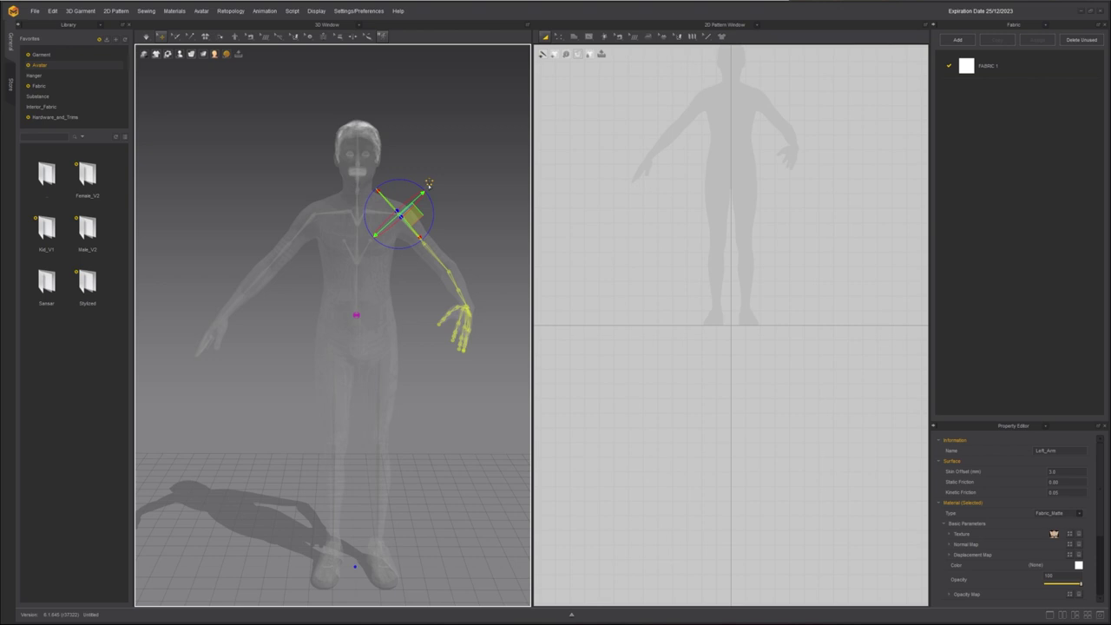
drag(428, 183, 431, 215)
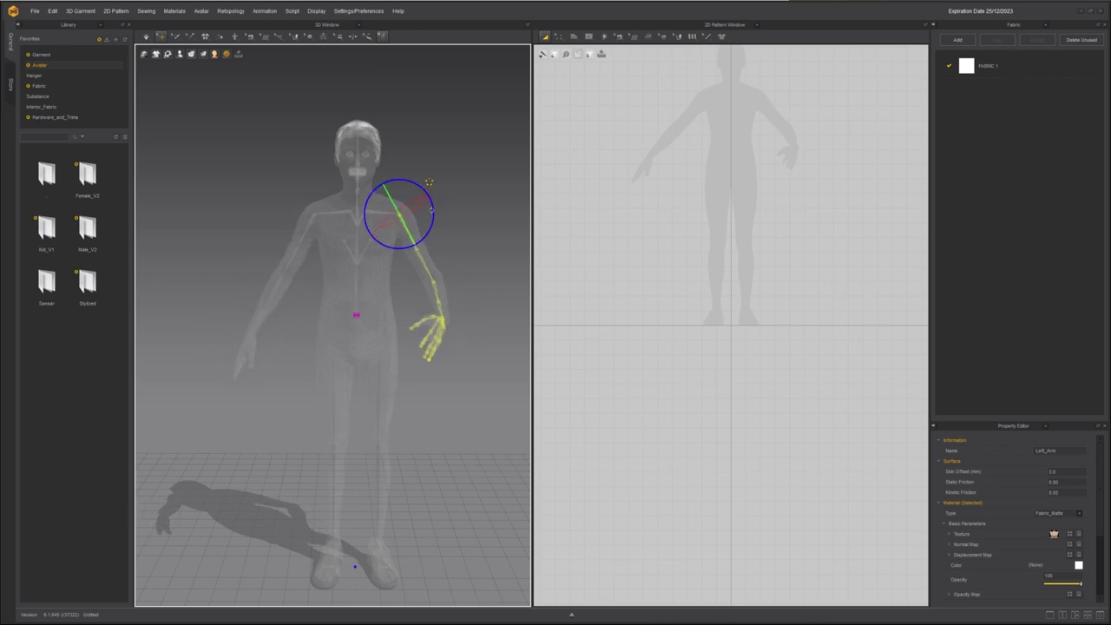
Rotate the right forearm so the right hand hangs down
click(293, 296)
drag(314, 310, 323, 307)
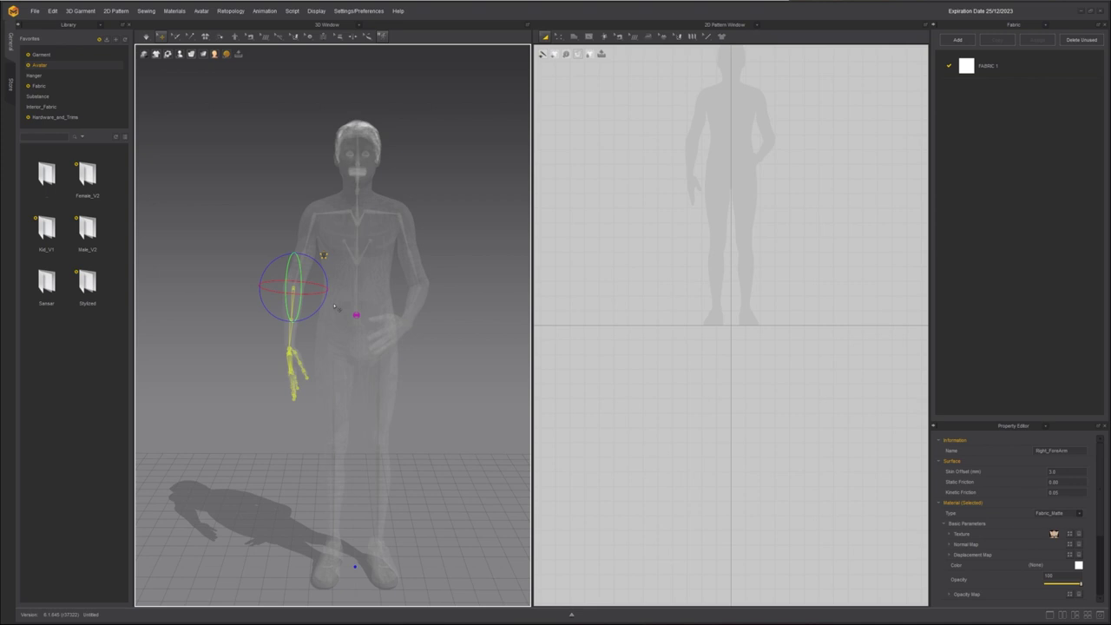
click(255, 241)
Save the current arms-down pose as an avatar pose file named Pose_01
click(251, 250)
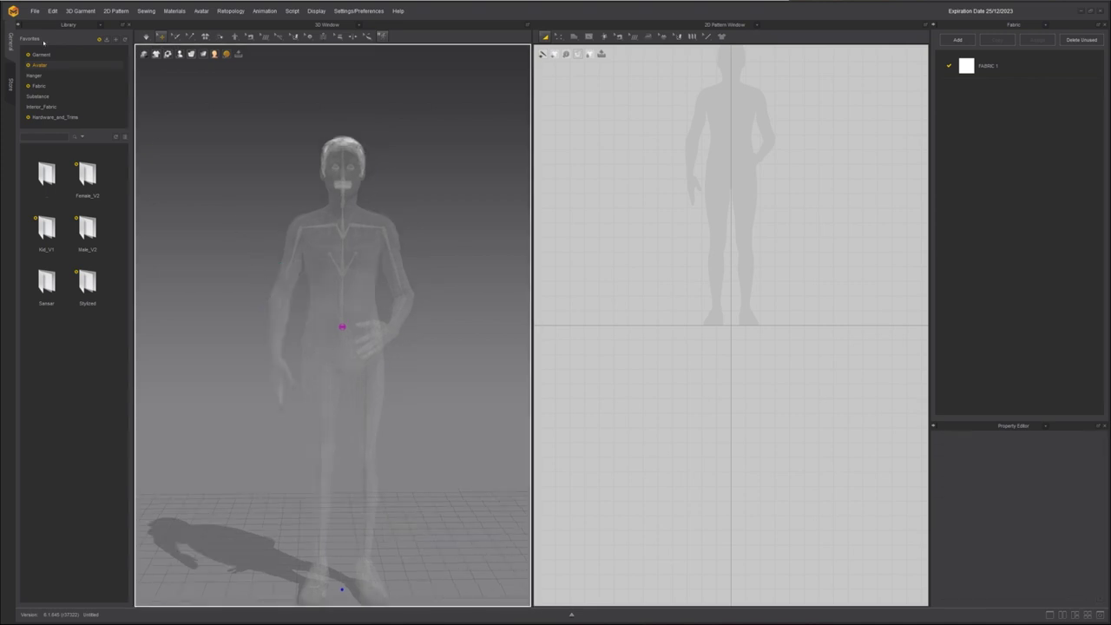
click(168, 53)
click(33, 12)
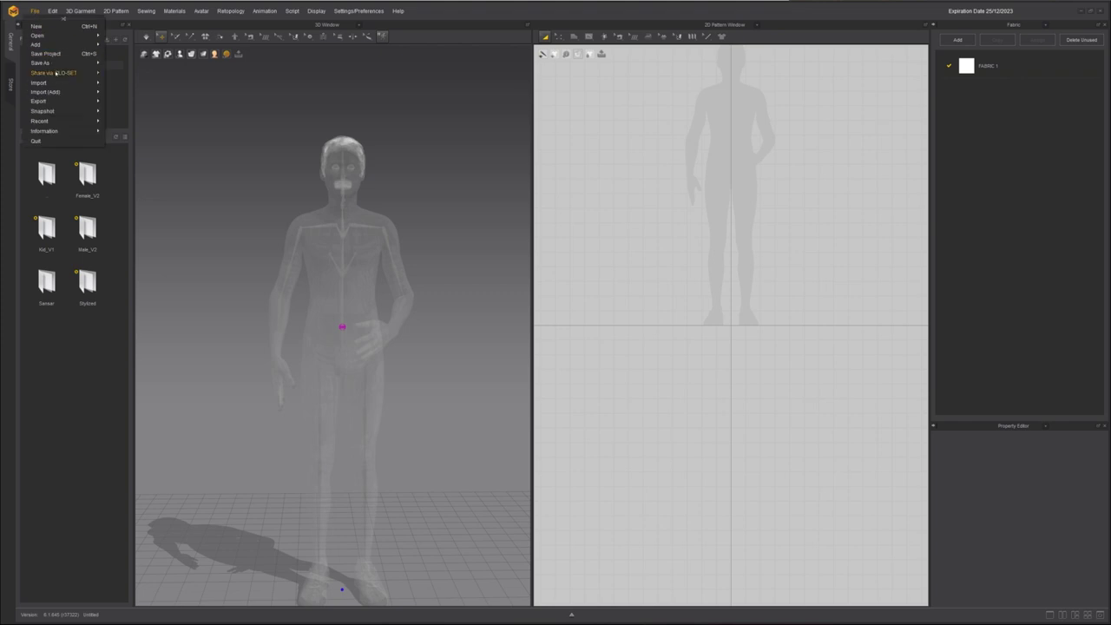
mouse_move(40, 63)
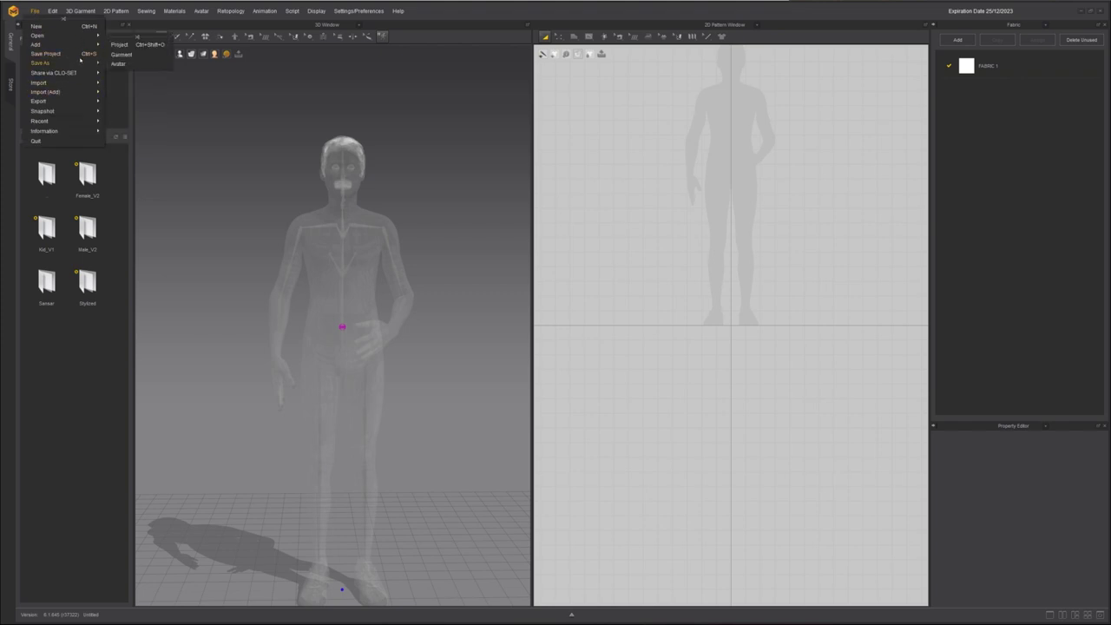
click(126, 118)
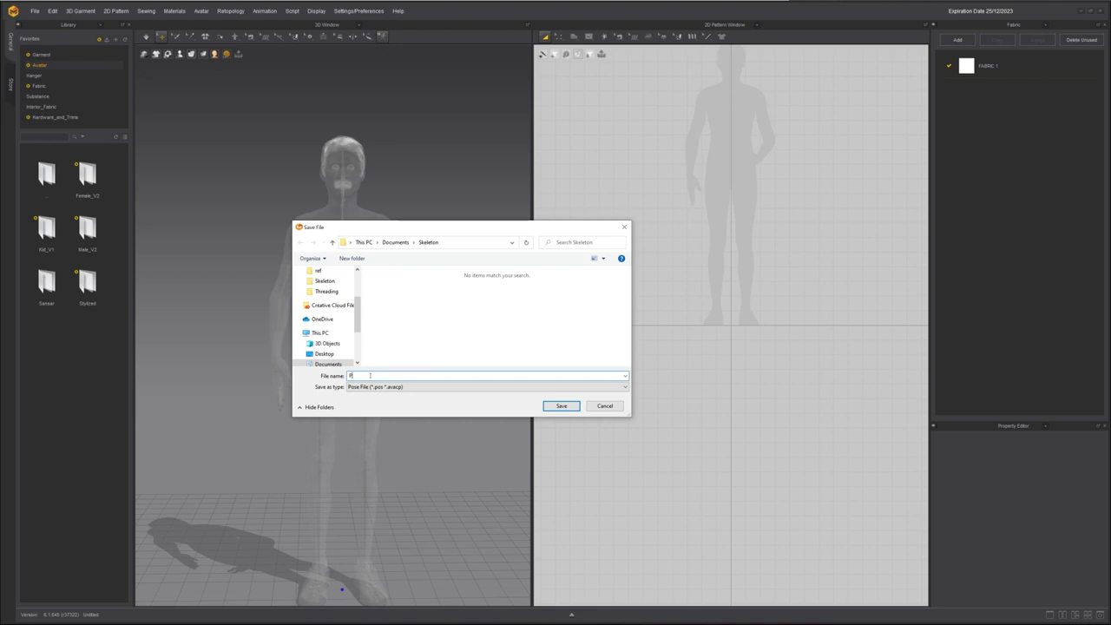
text(Pose_01)
key(Return)
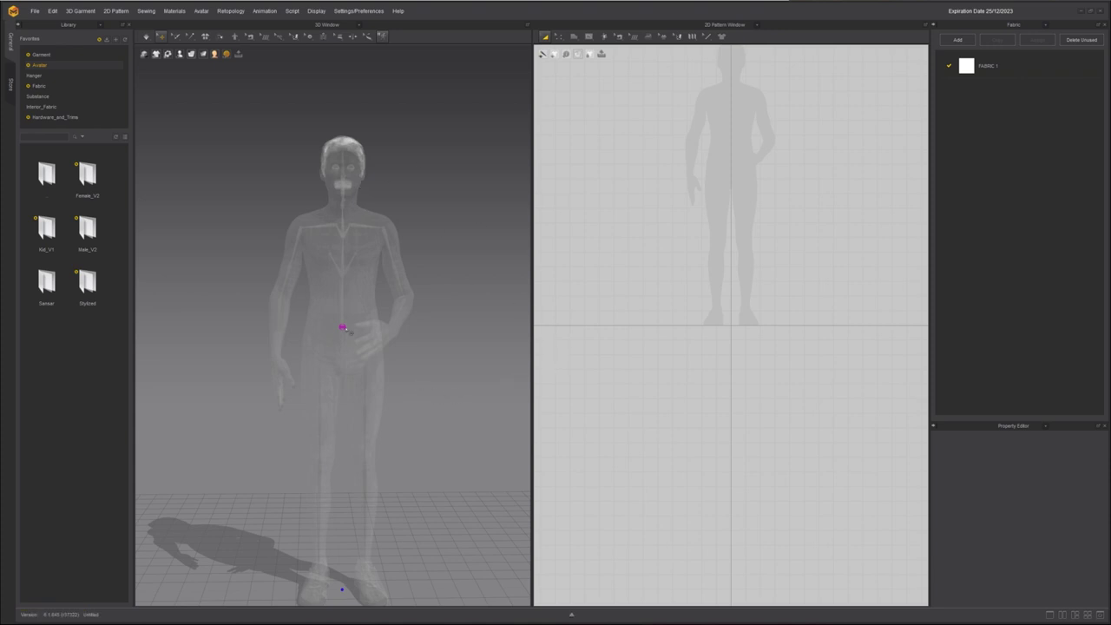
Reset all skeleton joints to the default A-pose and turn off Show X-Ray Joints
click(343, 327)
right_click(343, 328)
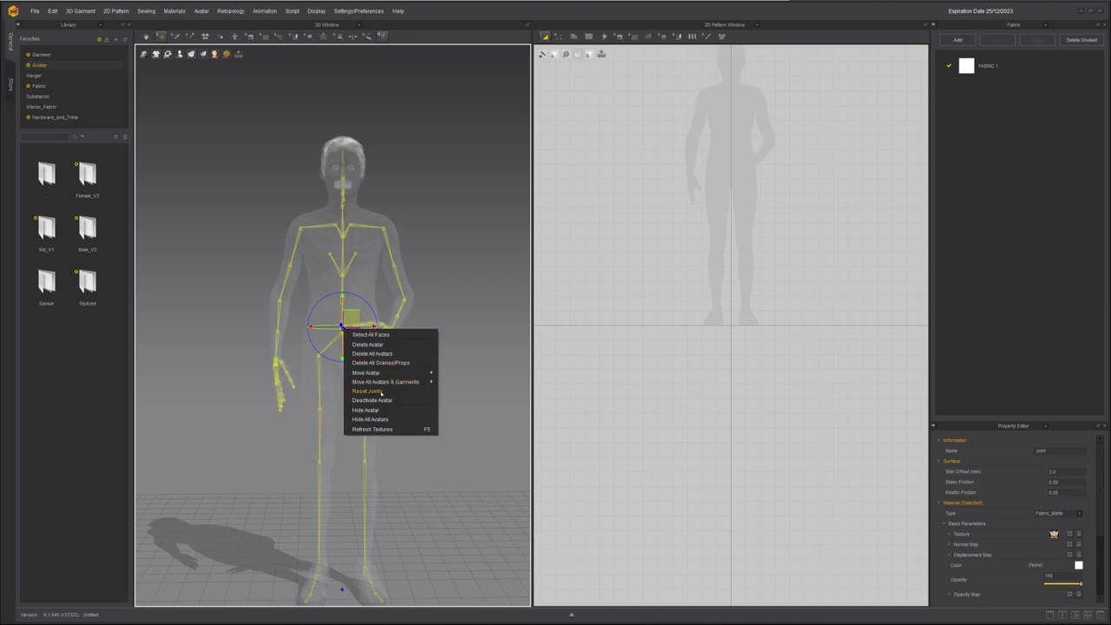
click(380, 390)
click(445, 373)
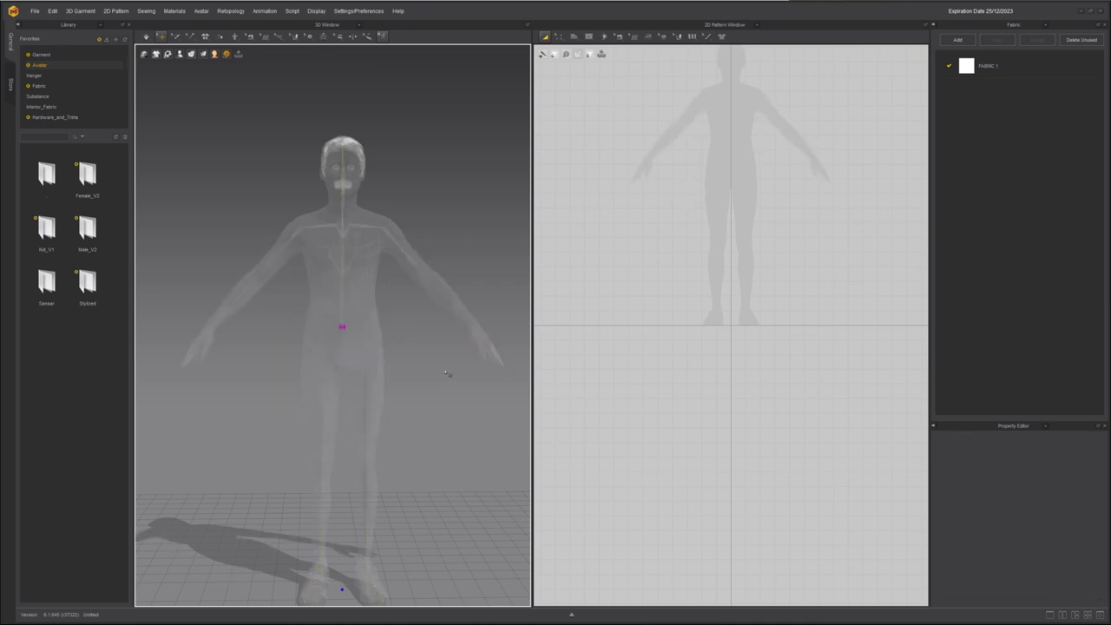
click(179, 54)
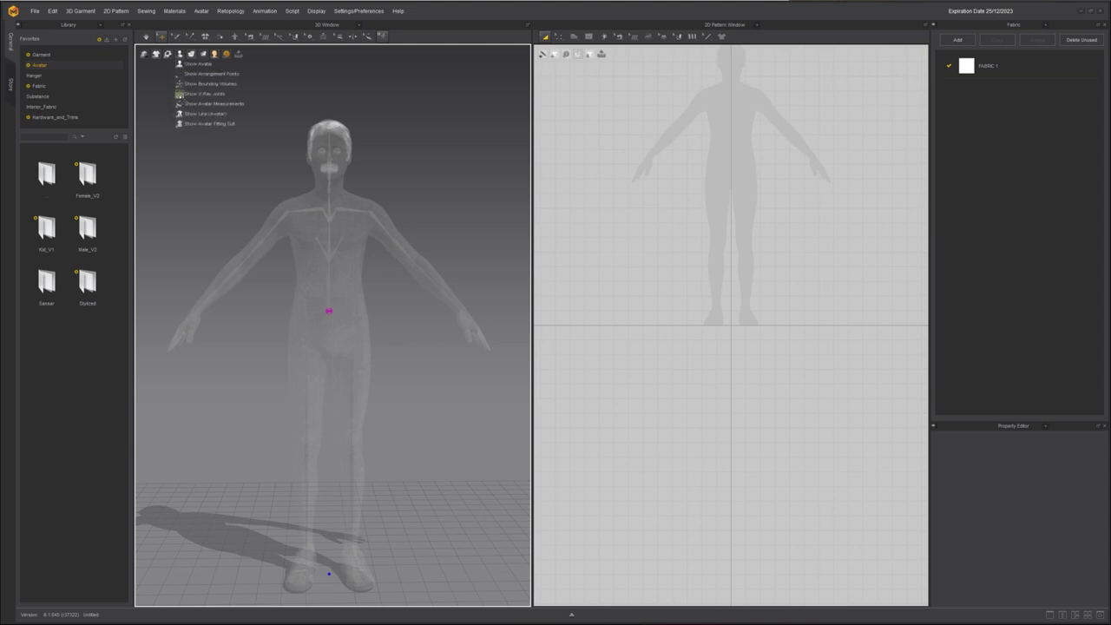
click(204, 93)
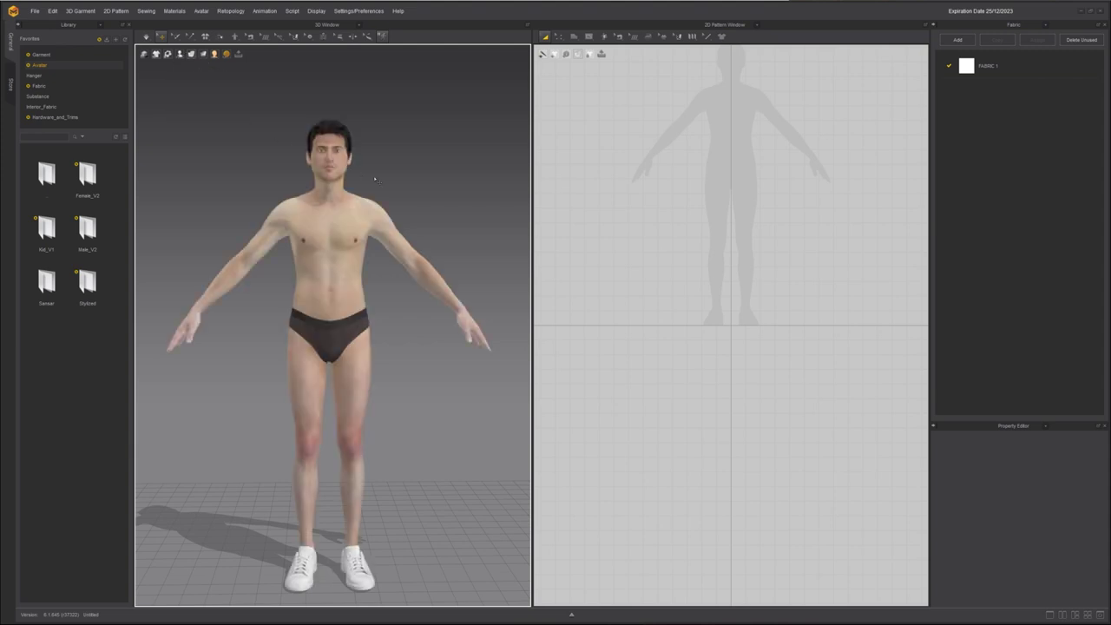
click(35, 10)
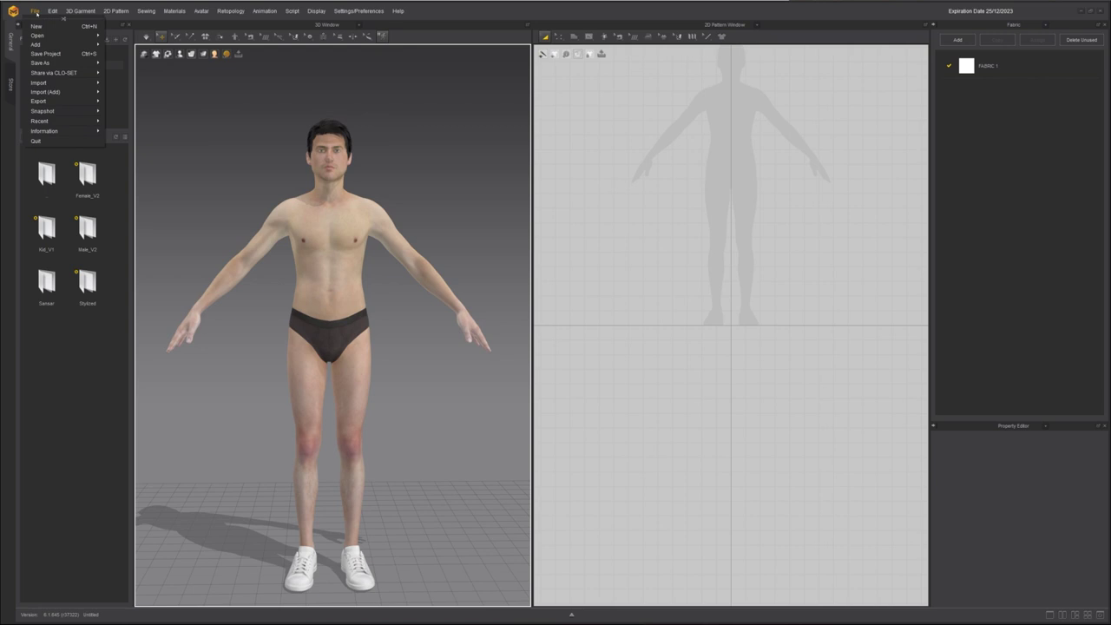
Load the white hoodie and black shorts garment onto the avatar and show x-ray joints
click(121, 54)
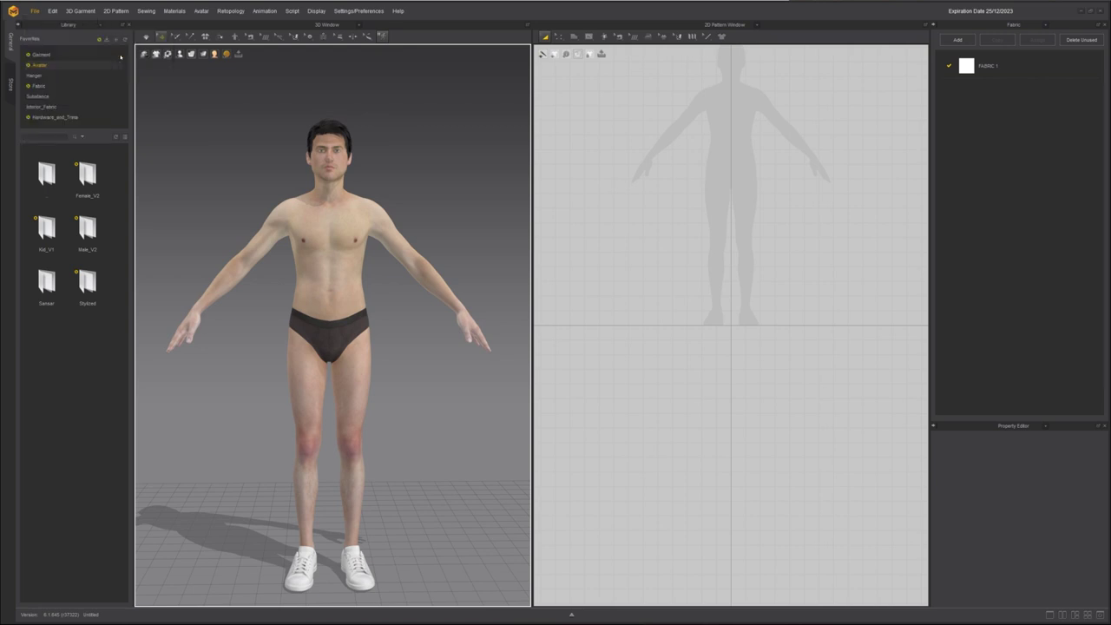
double_click(456, 308)
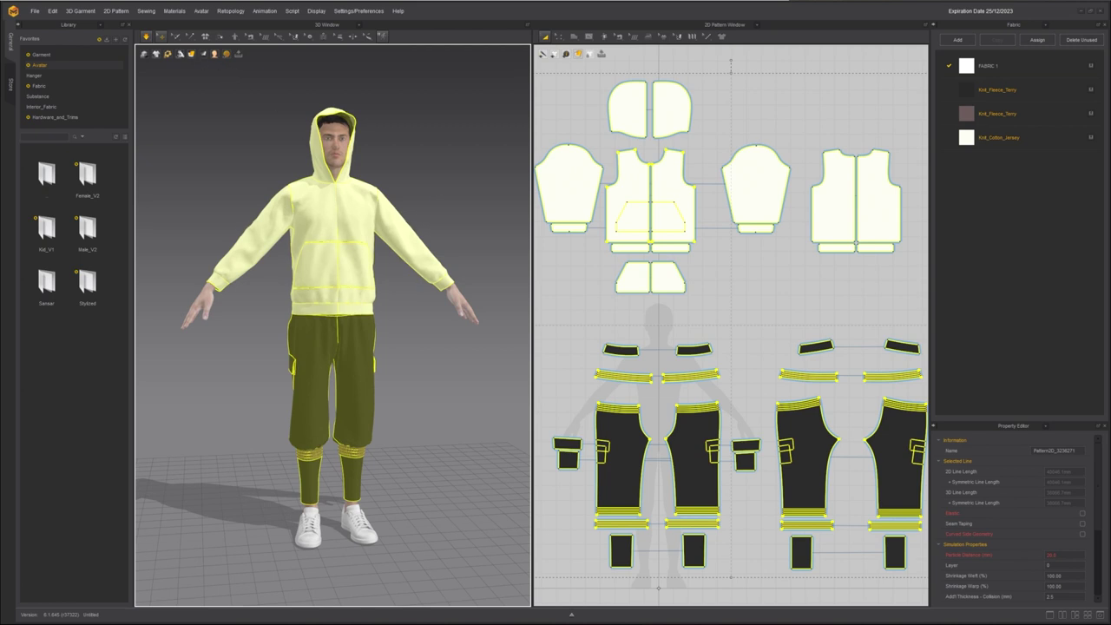
click(179, 54)
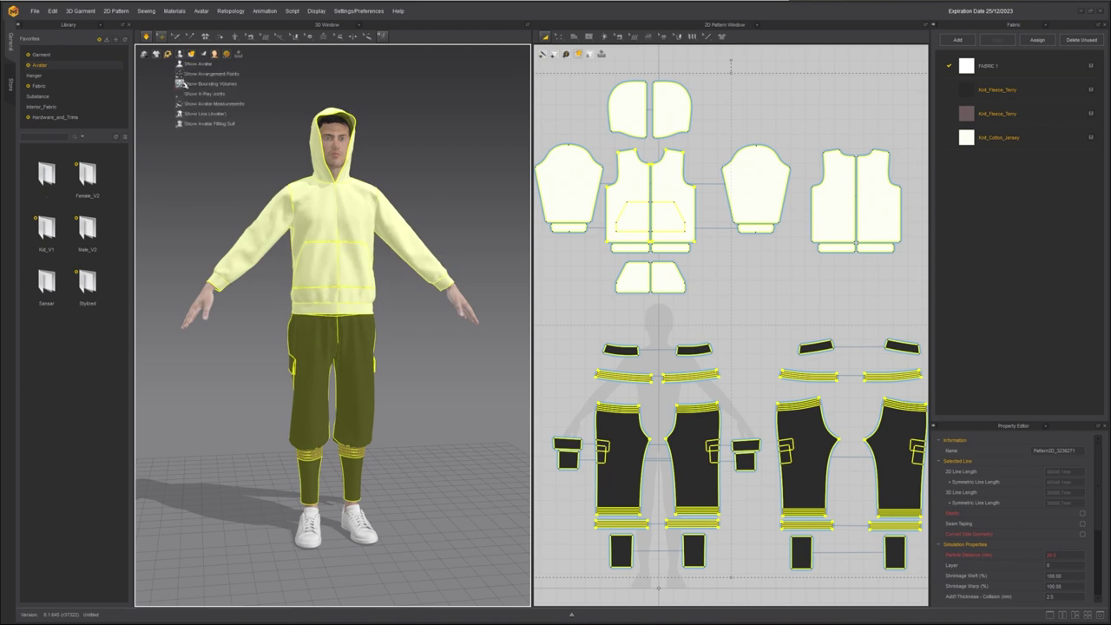
click(180, 93)
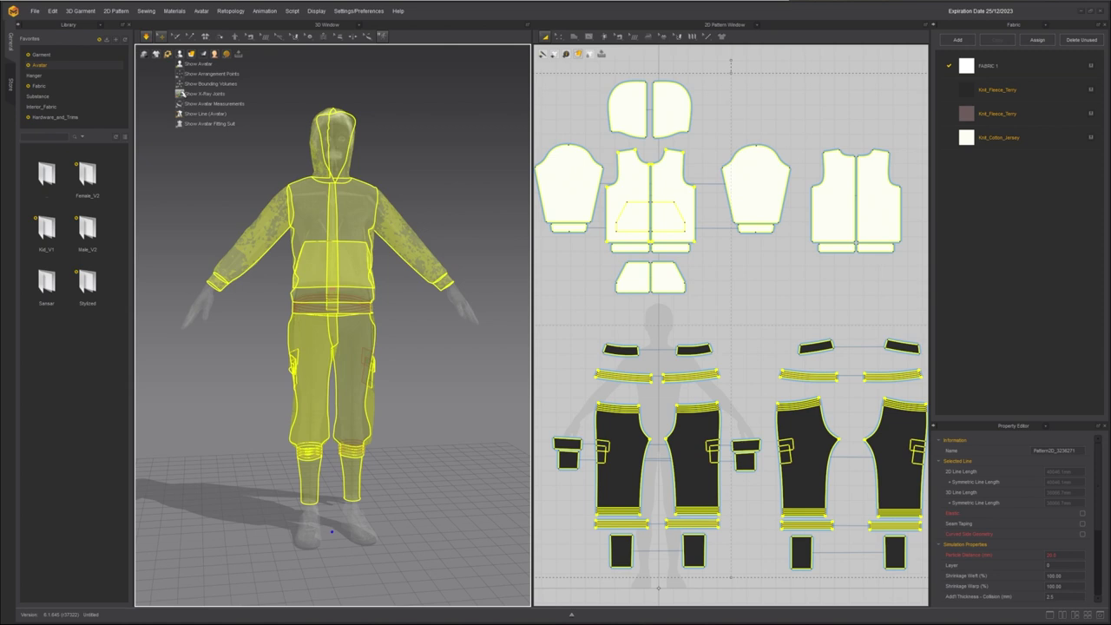
Rotate the left forearm down and lower the left arm to the body's side
click(434, 248)
drag(453, 250, 448, 254)
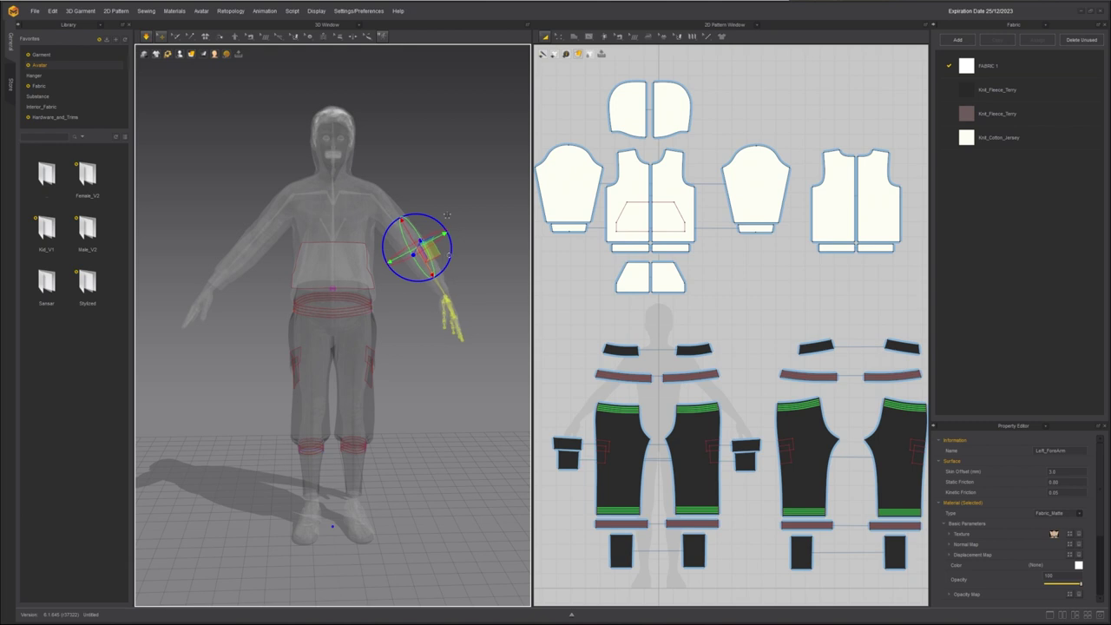
drag(447, 216, 447, 219)
click(375, 195)
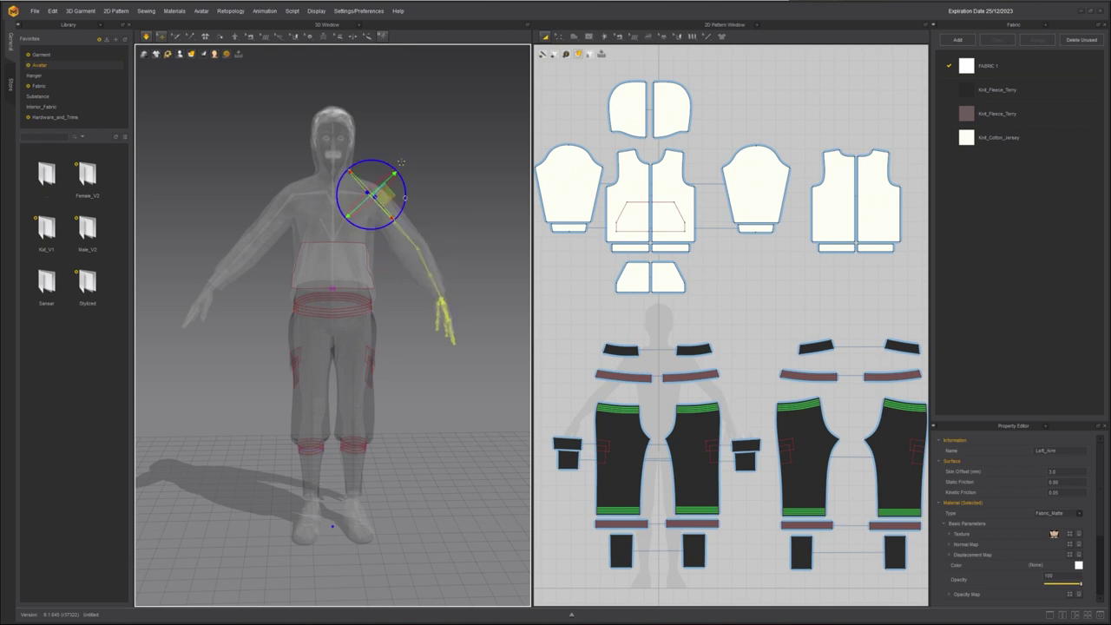
drag(401, 161, 423, 178)
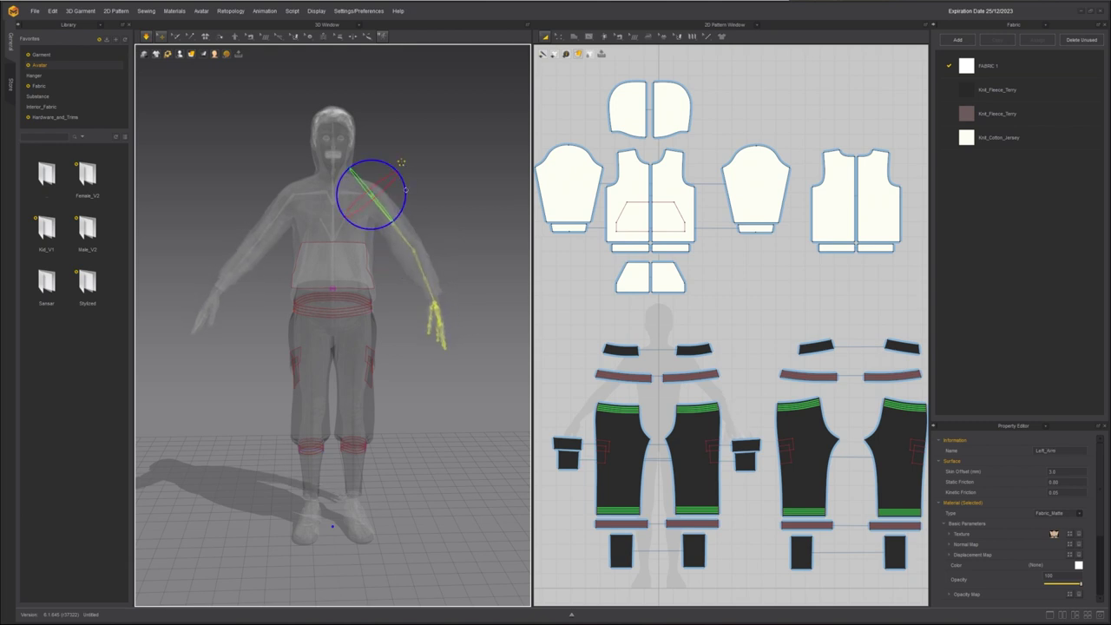
click(427, 179)
Hide x-ray joints to check the sleeve cuffs, then switch x-ray joints back on
click(168, 54)
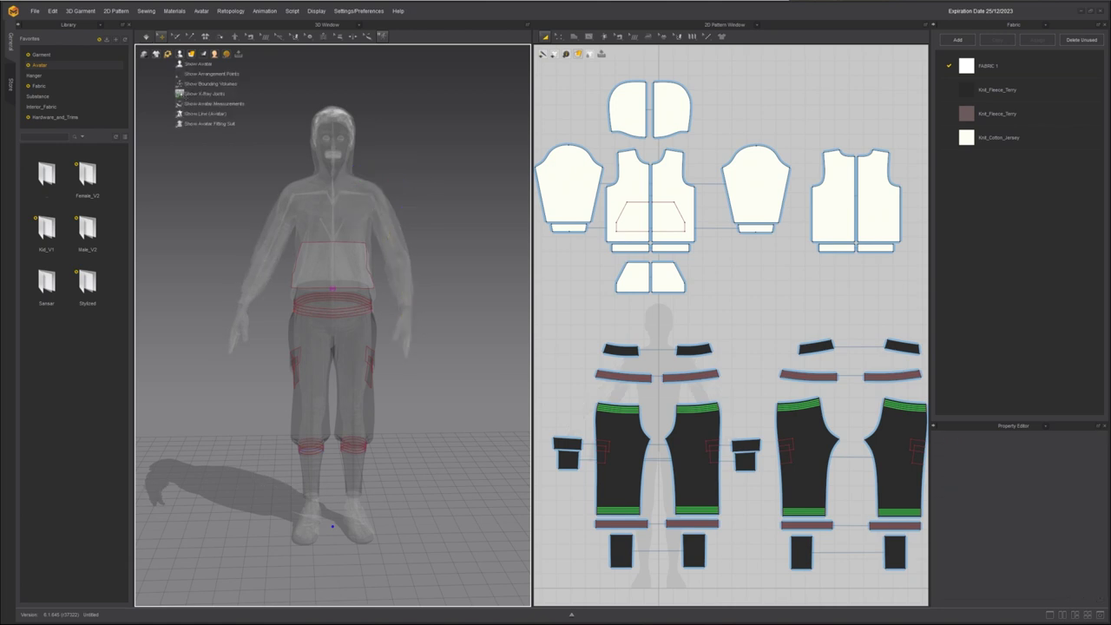
click(208, 94)
click(252, 300)
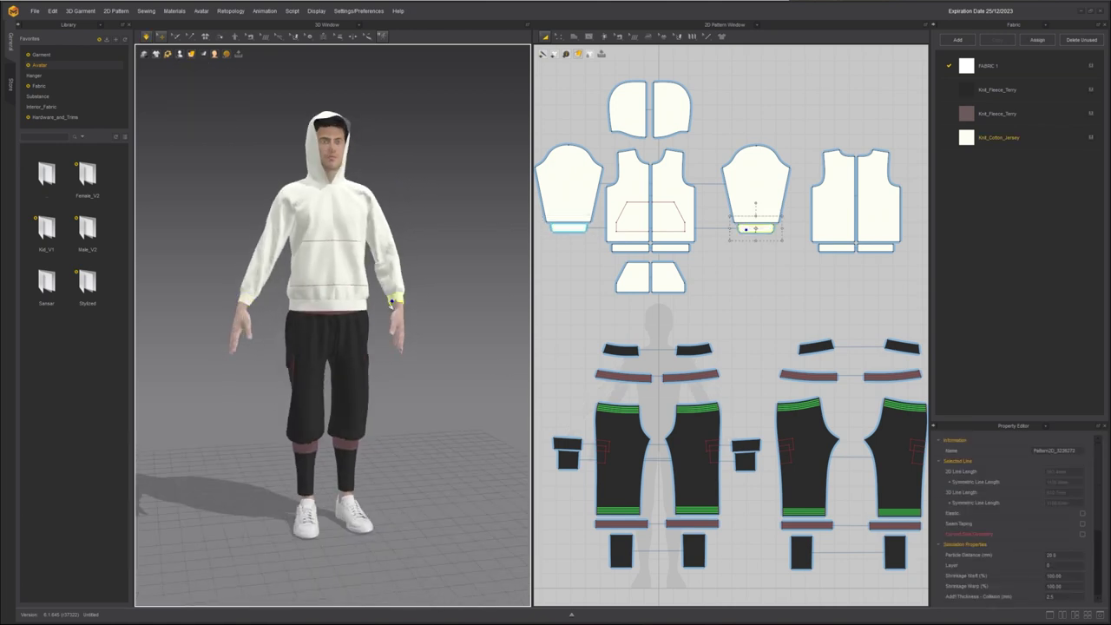
click(395, 299)
click(180, 54)
click(204, 93)
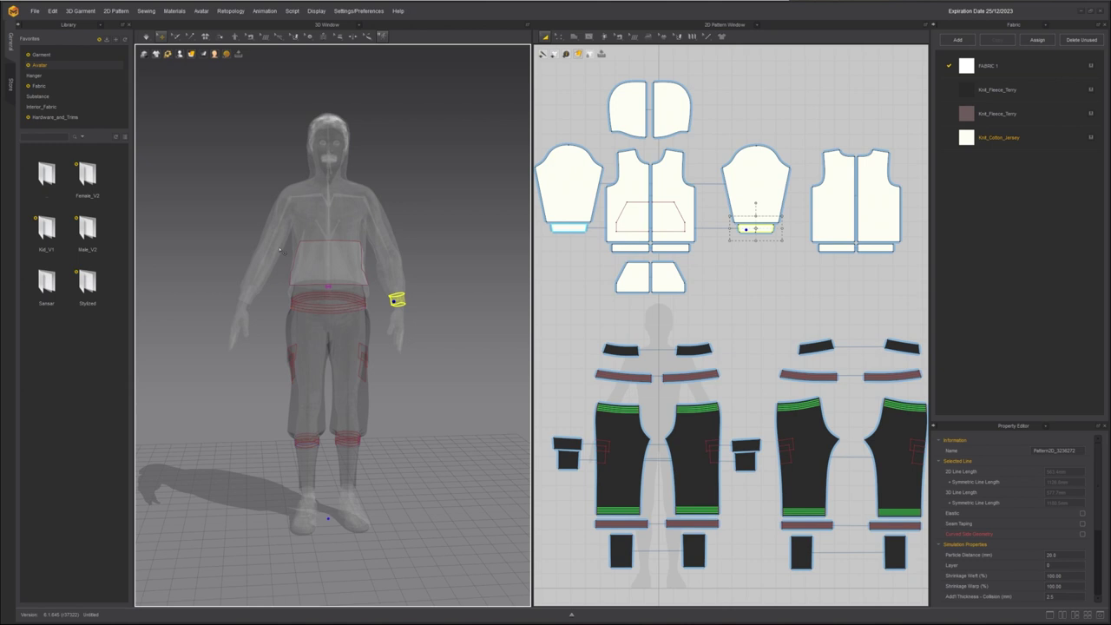
click(147, 36)
click(257, 299)
Swing the right forearm toward the waist, then turn x-ray joints off
click(265, 259)
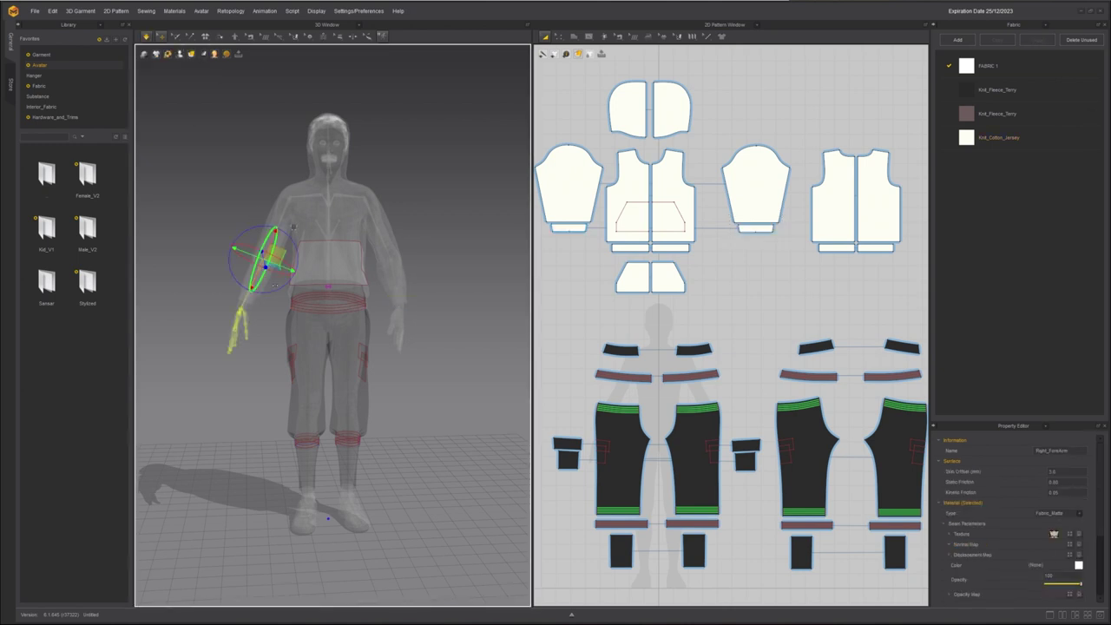
drag(297, 256, 304, 246)
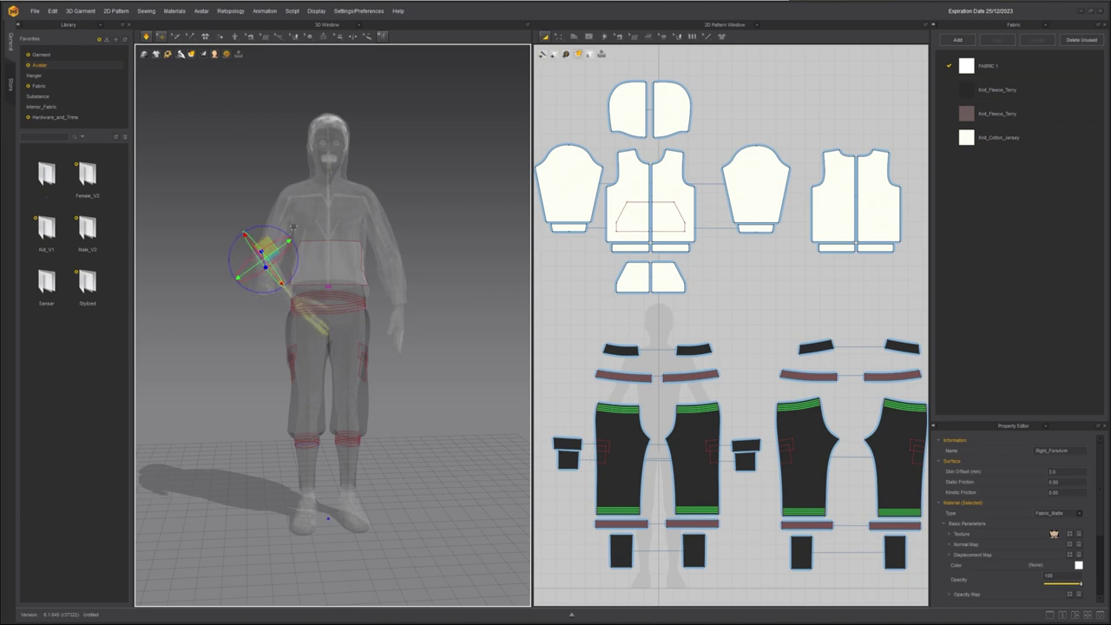
click(180, 54)
click(181, 94)
click(35, 11)
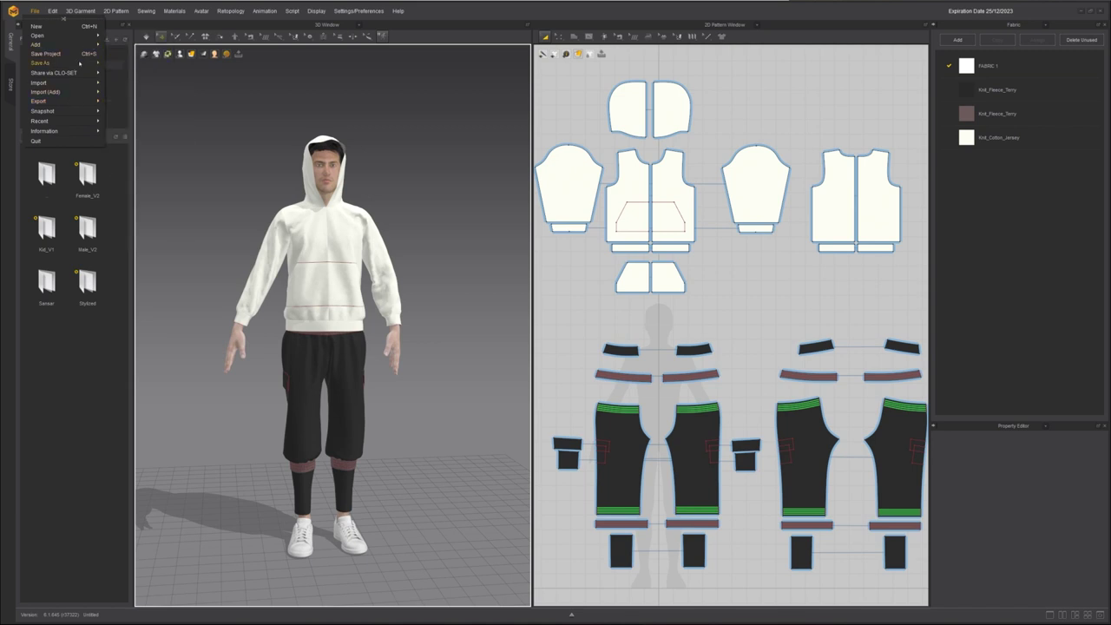
mouse_move(37, 34)
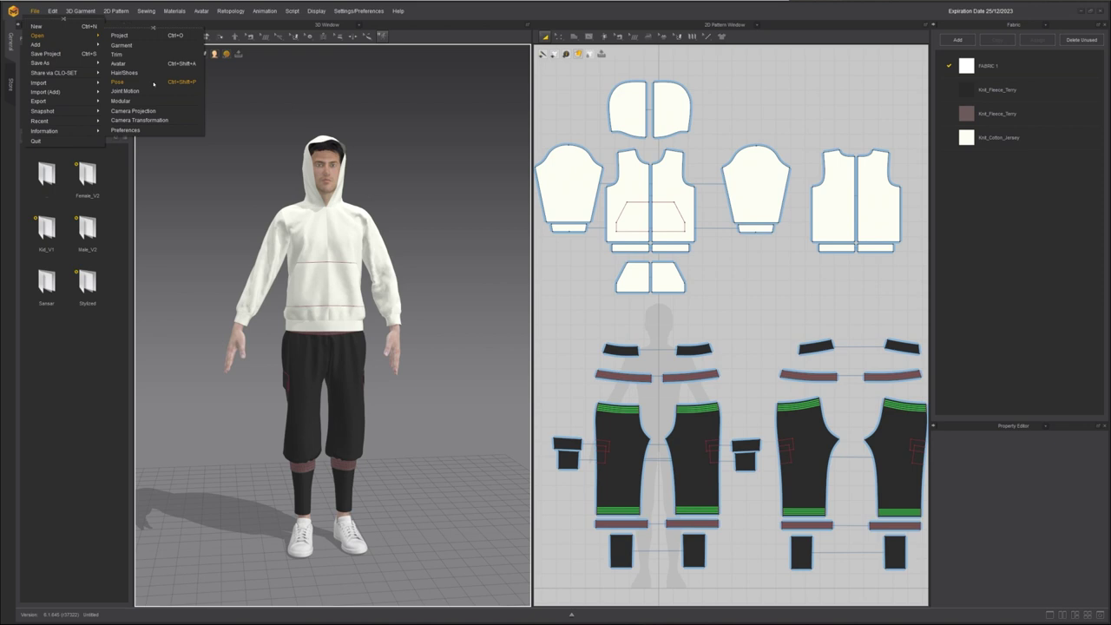
Open Pose_01.pos and apply it with Pose & Joint Translation
click(174, 82)
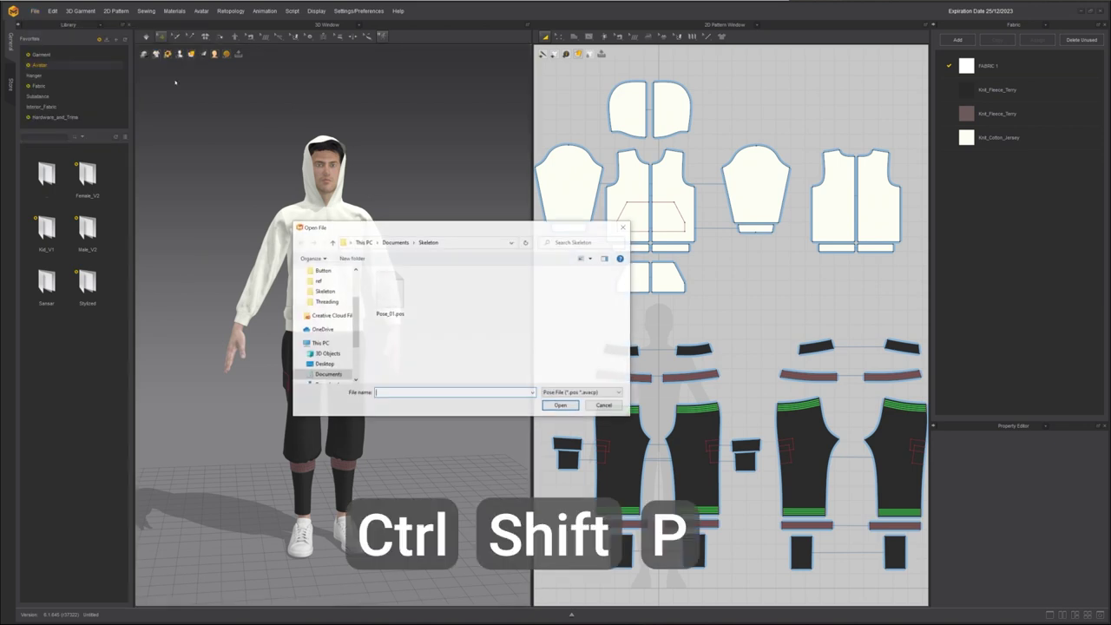
click(390, 292)
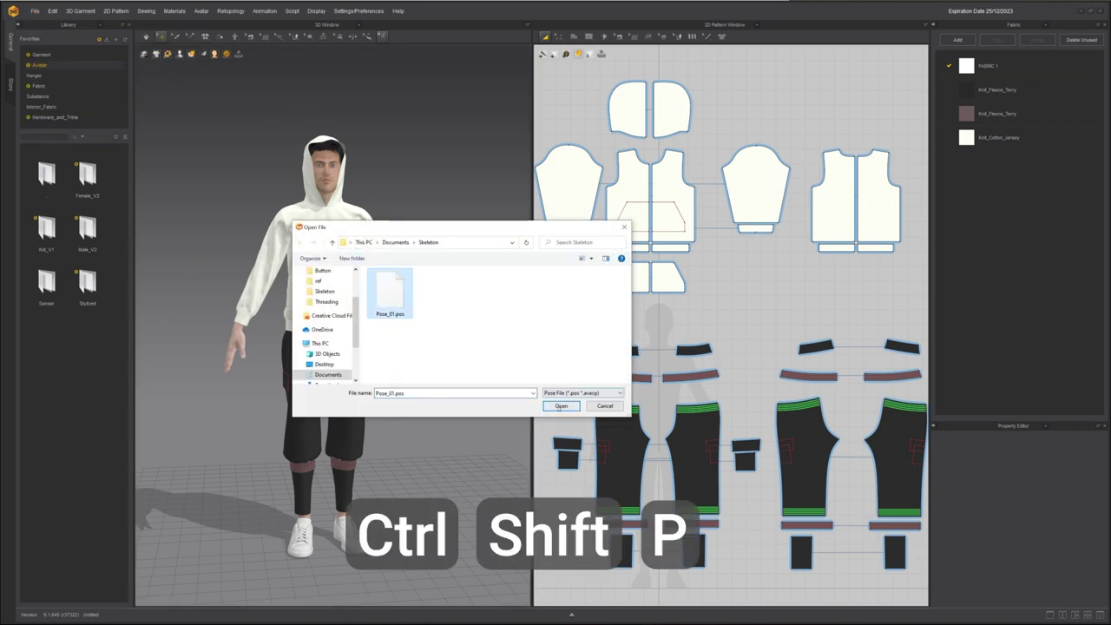
click(561, 405)
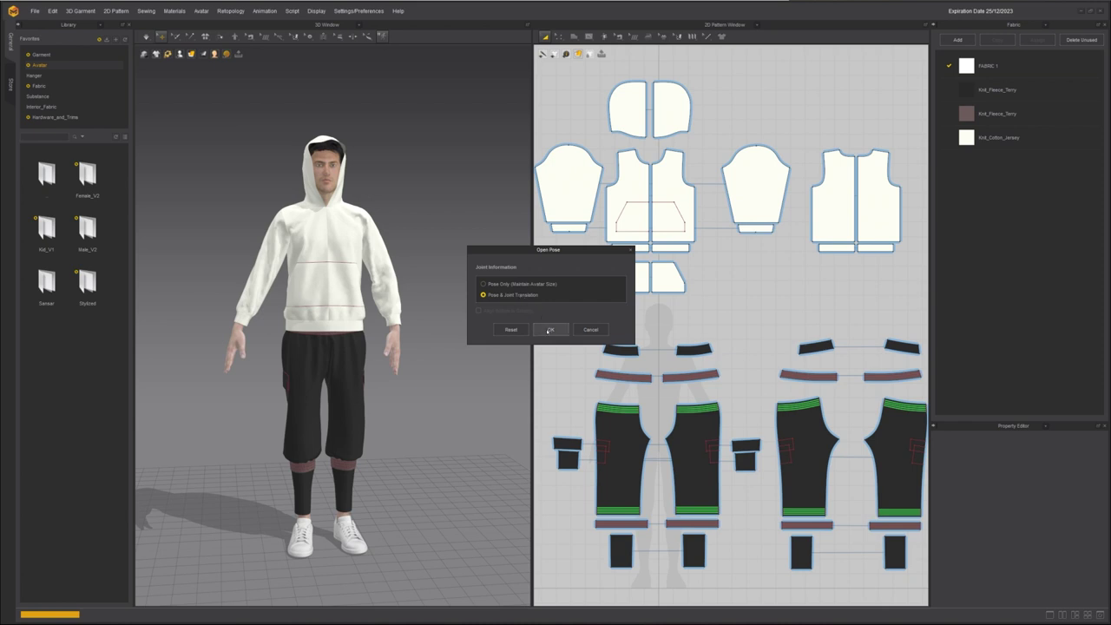
click(549, 329)
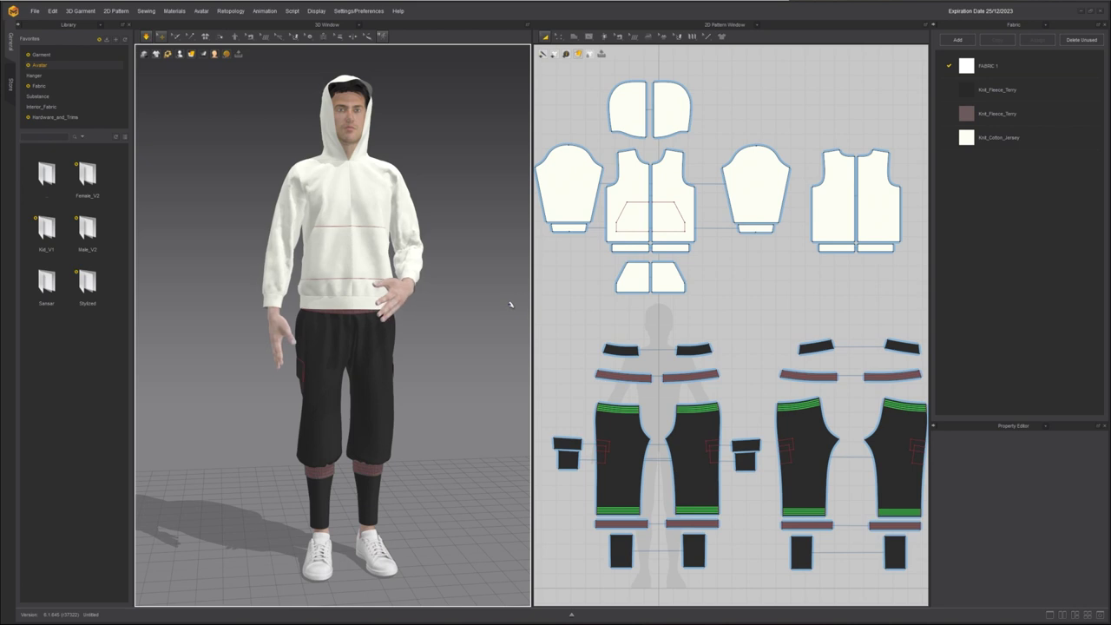
click(416, 263)
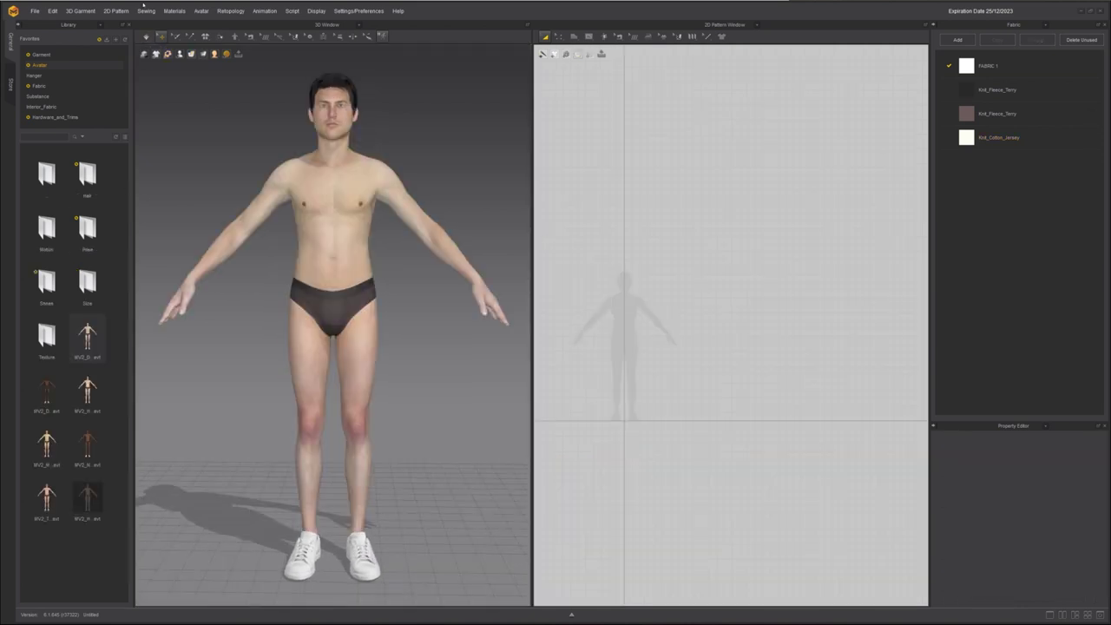
In the Avatar Editor, set Total Height to 1750 mm and Chest Circumference to 900 mm
click(201, 11)
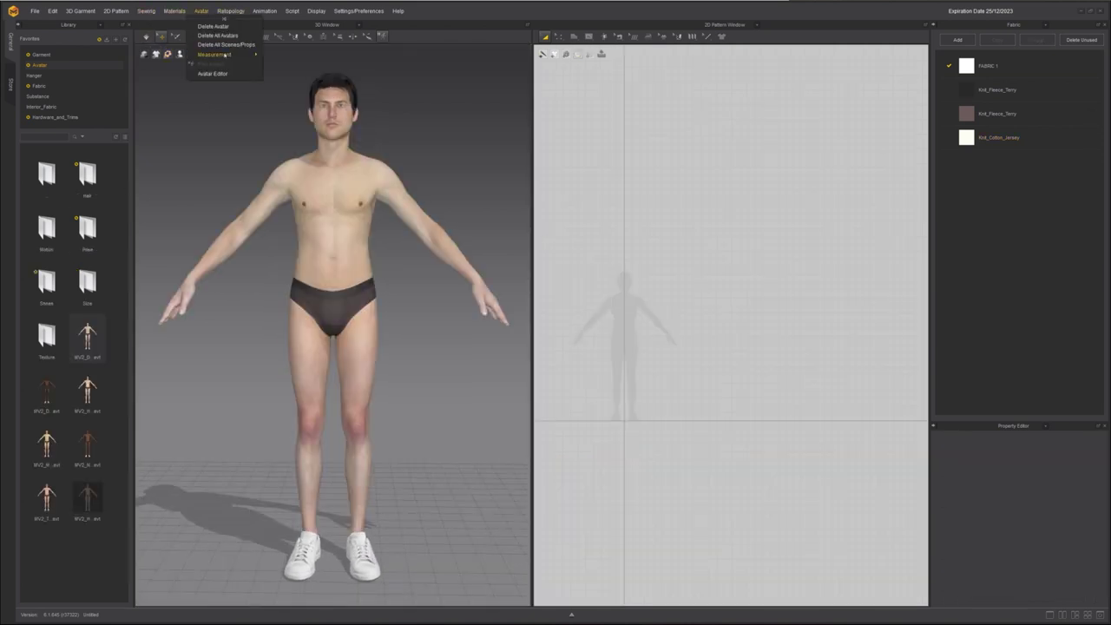
click(213, 72)
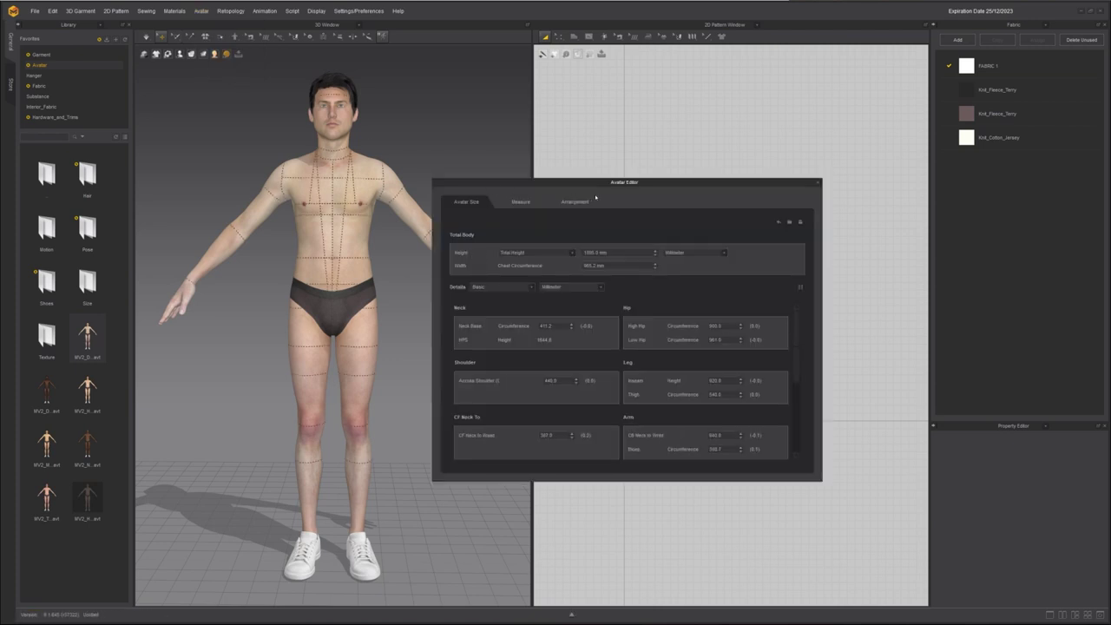
double_click(611, 255)
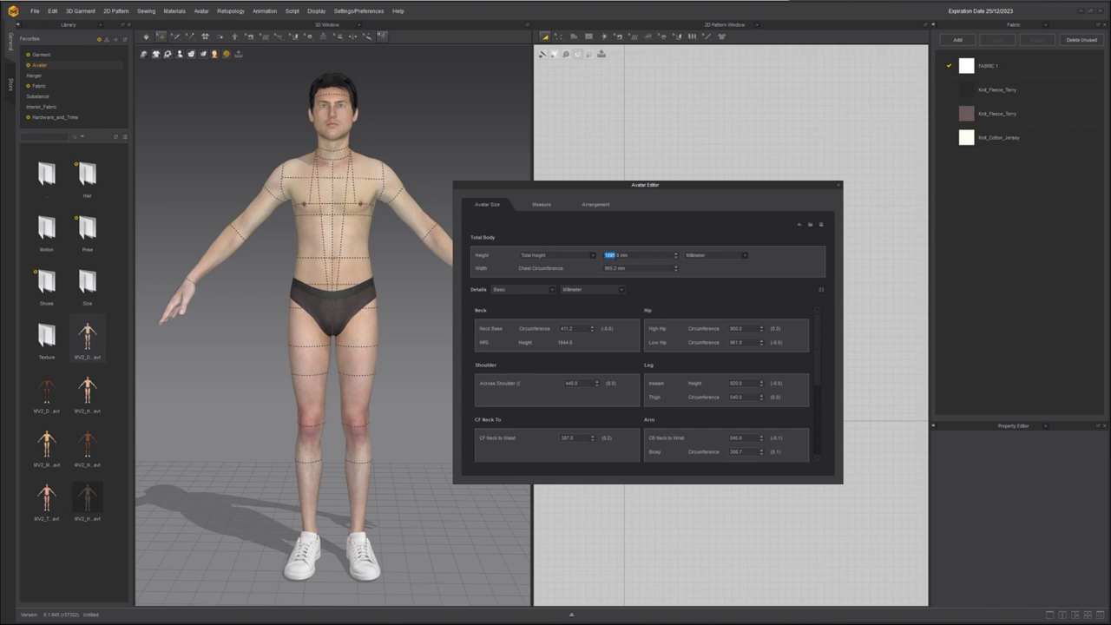
text(1750)
key(Return)
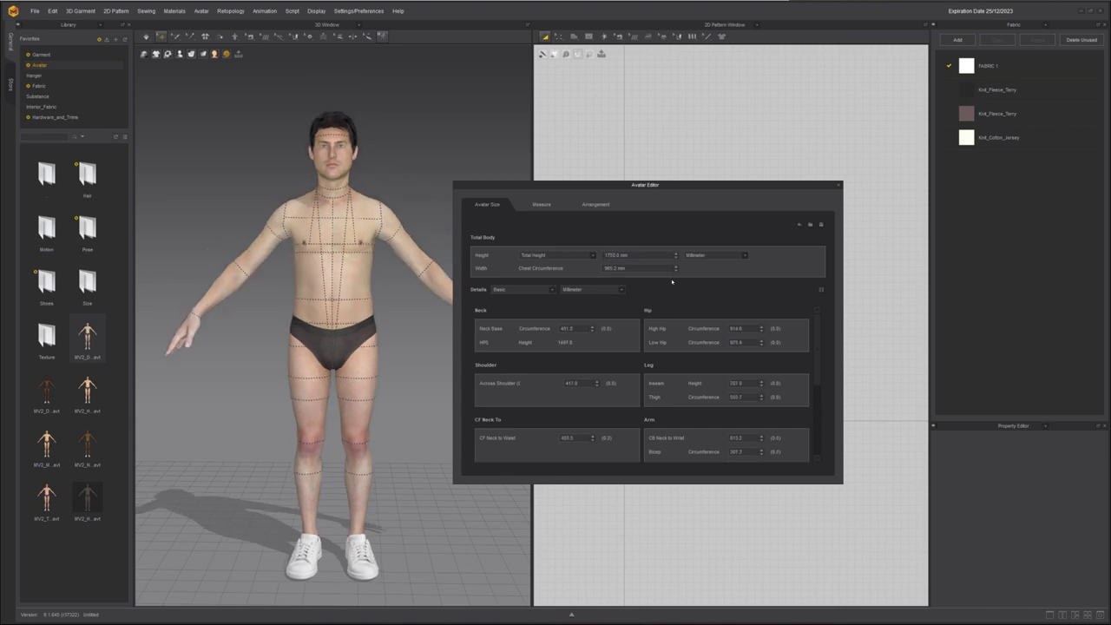
double_click(609, 268)
text(880)
key(Return)
double_click(611, 268)
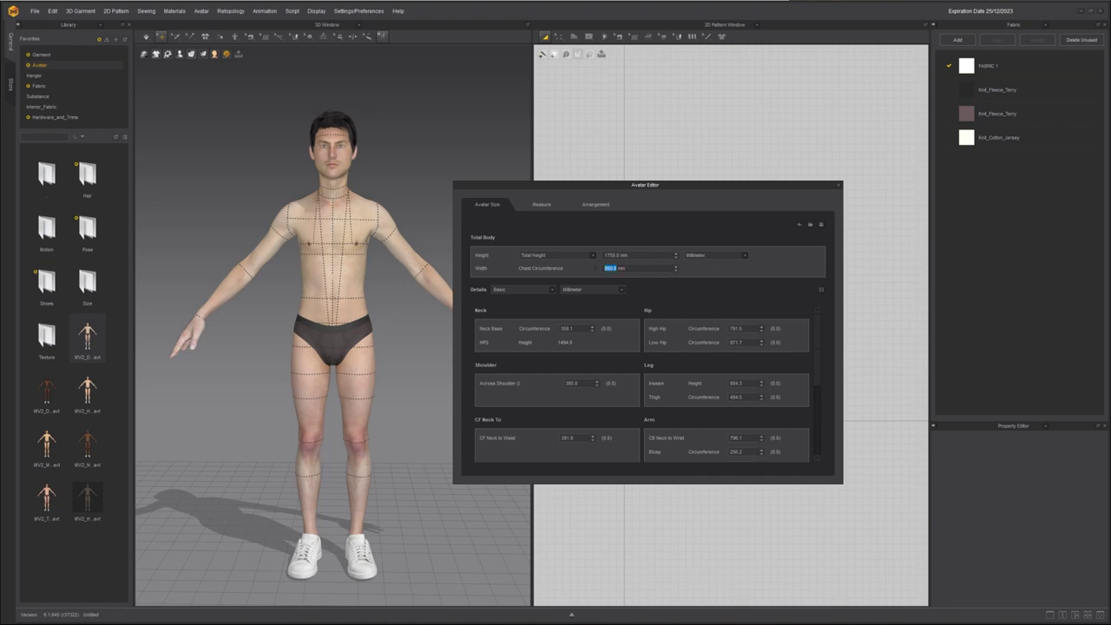
text(900)
key(Return)
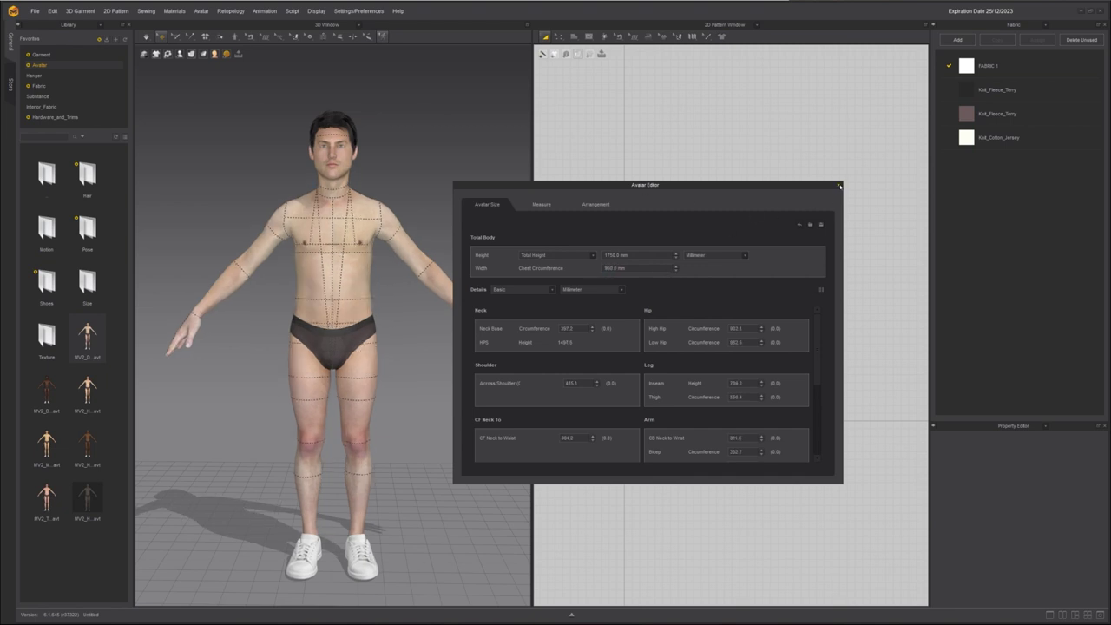
click(839, 186)
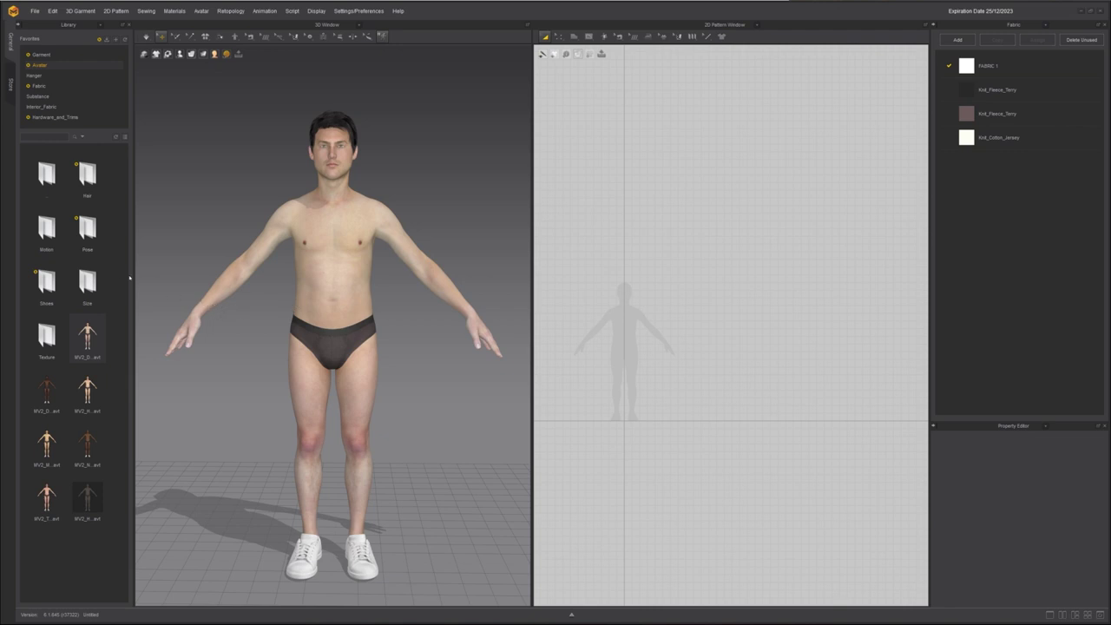
Add a pose from the library's Pose folder to the avatar as Pose Only
double_click(88, 227)
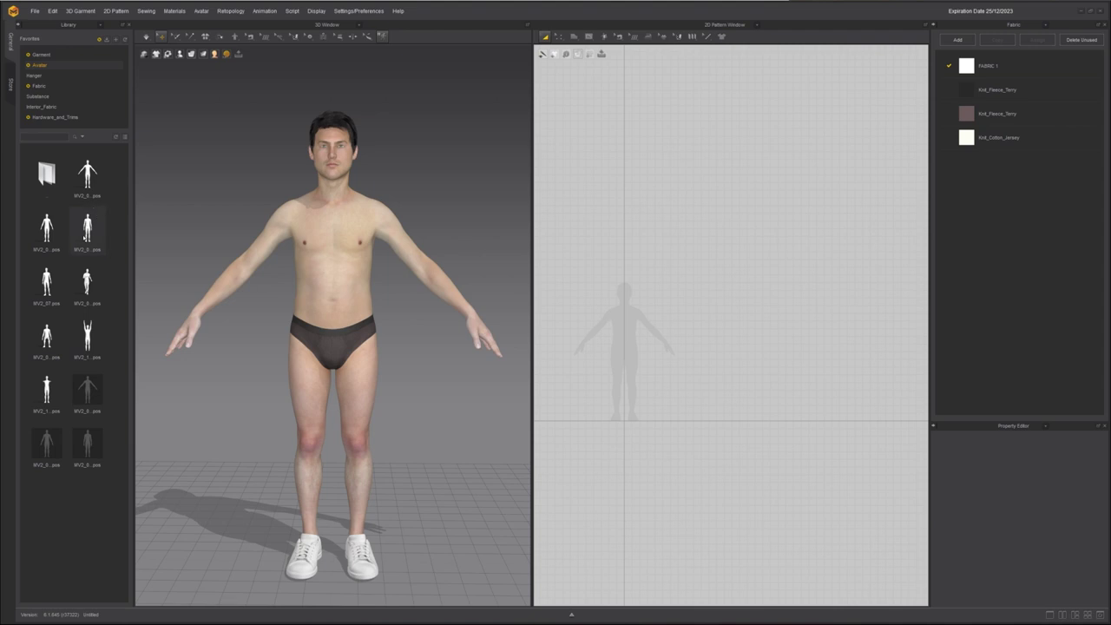
right_click(90, 233)
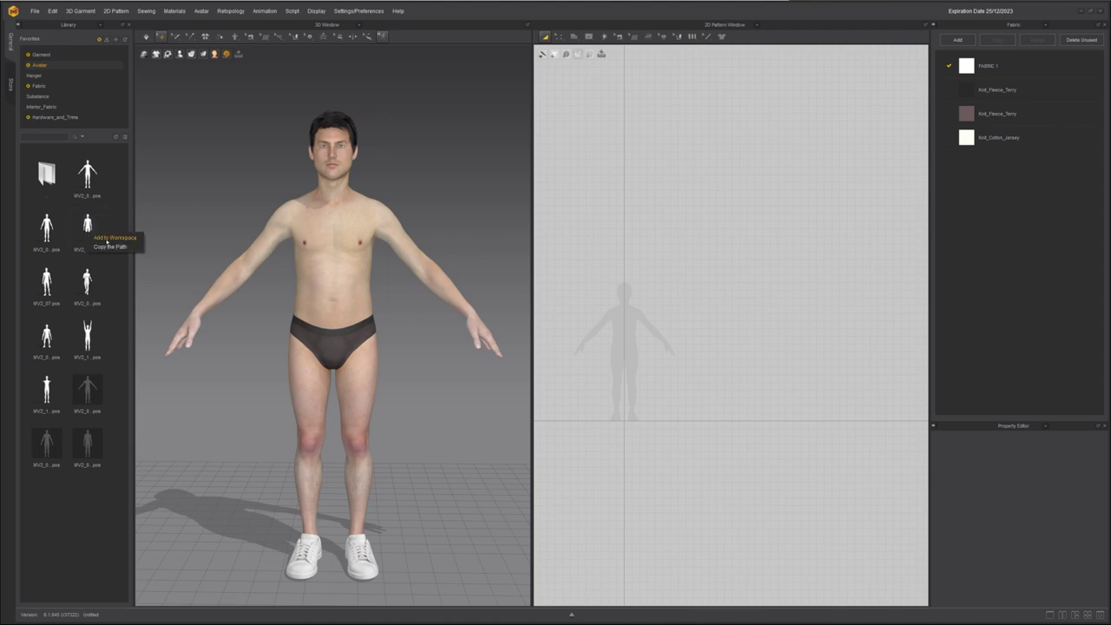
click(116, 242)
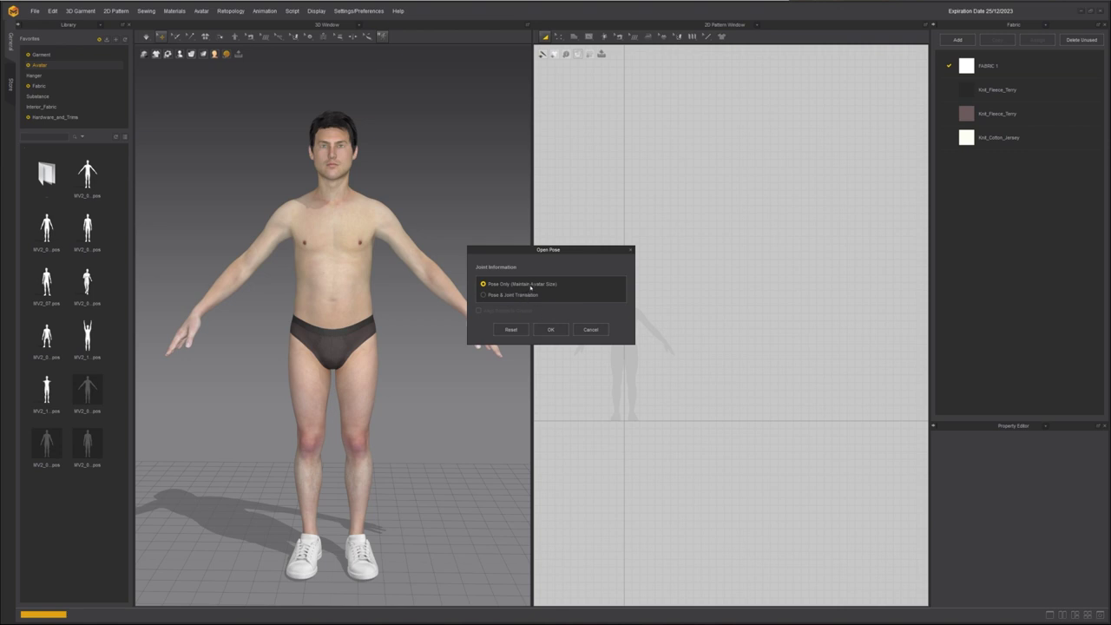
click(544, 331)
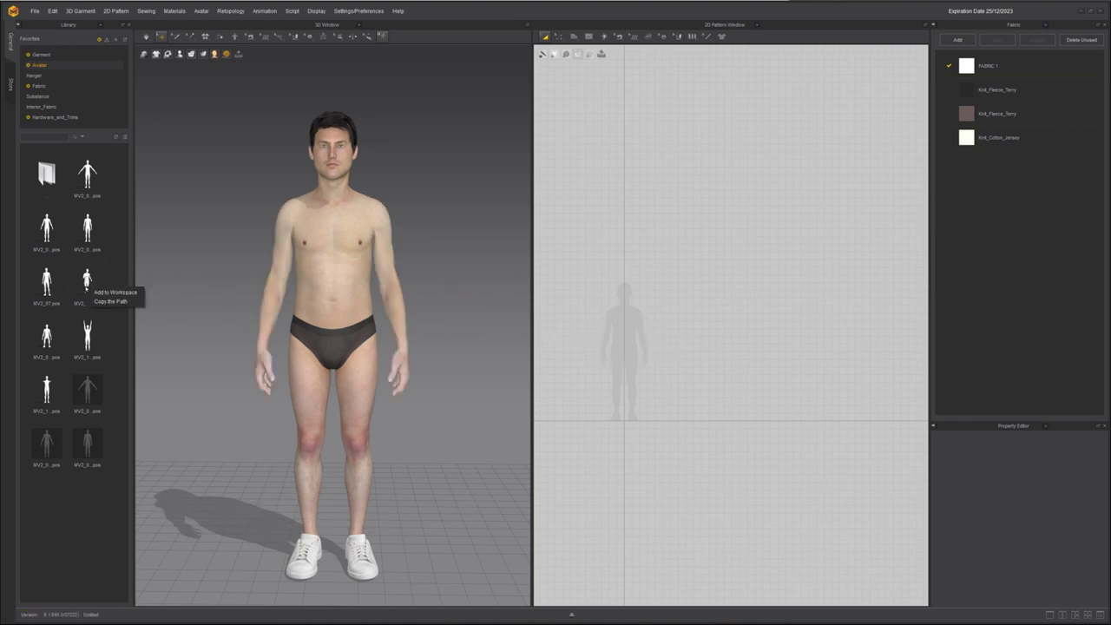
Apply the library running pose and orbit to view the avatar from the side
double_click(88, 287)
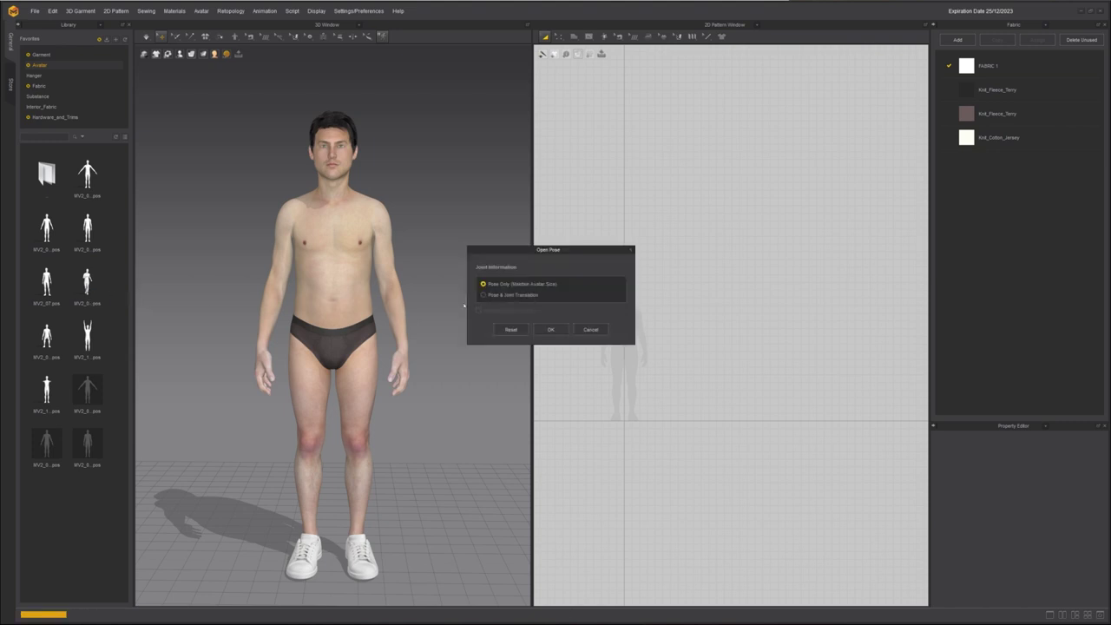
click(537, 329)
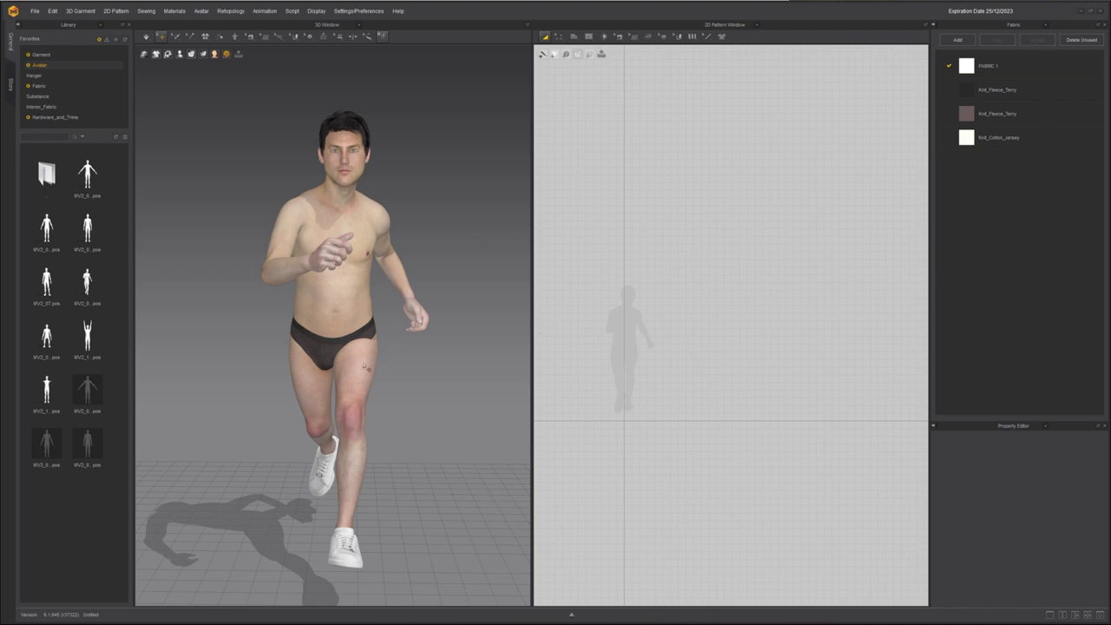
right_drag(356, 364, 370, 359)
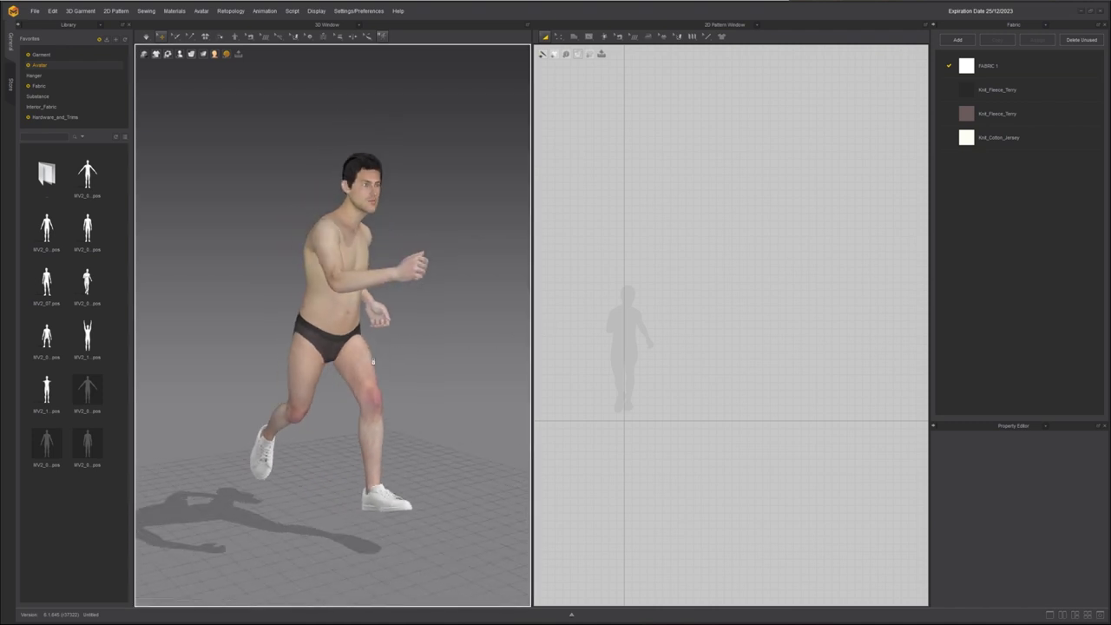